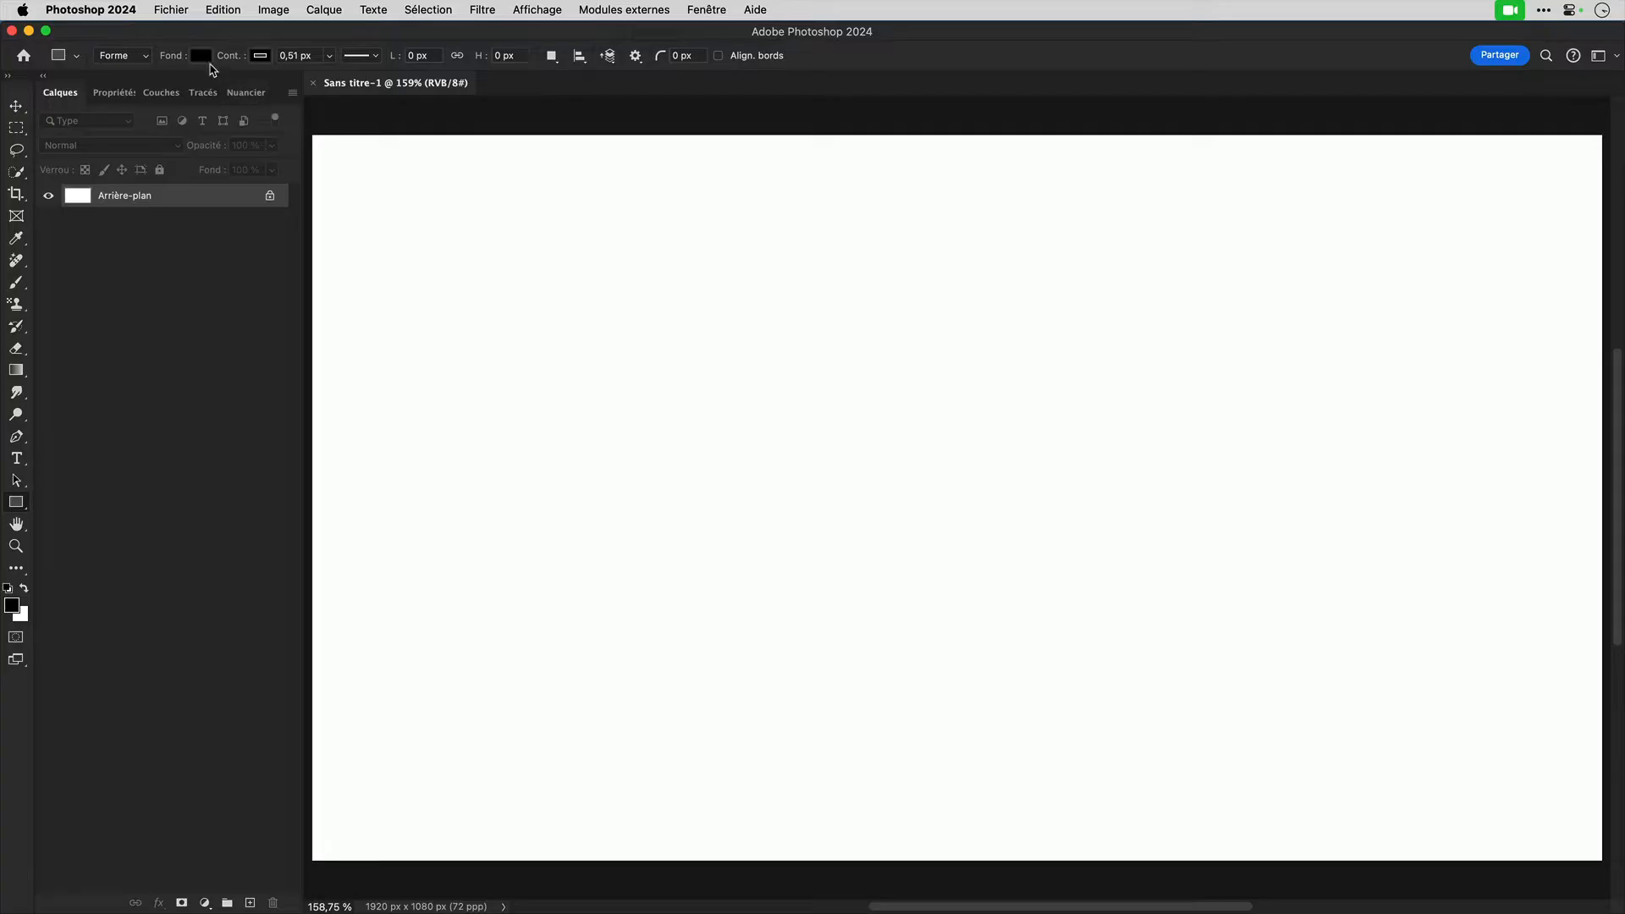
Draw a sage green rectangle shape about 1429 × 806 px over most of the white canvas.
click(203, 57)
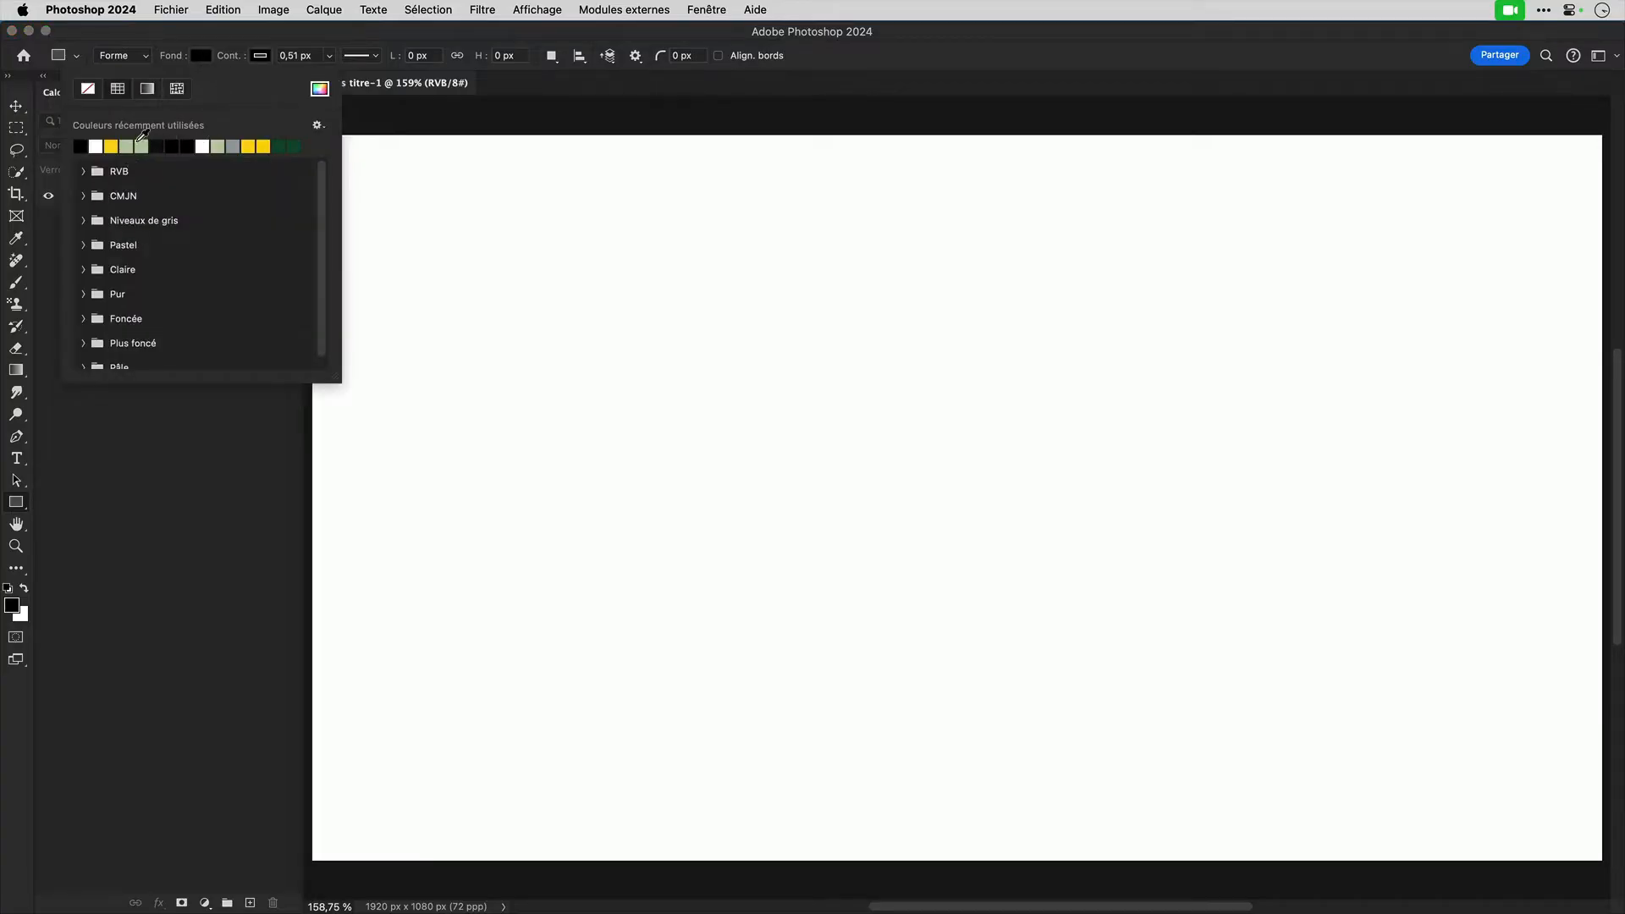
click(127, 146)
drag(452, 217, 1412, 762)
Add a text area inside the green rectangle and fill it with five separate paragraphs of the Lorem ipsum placeholder text.
key(t)
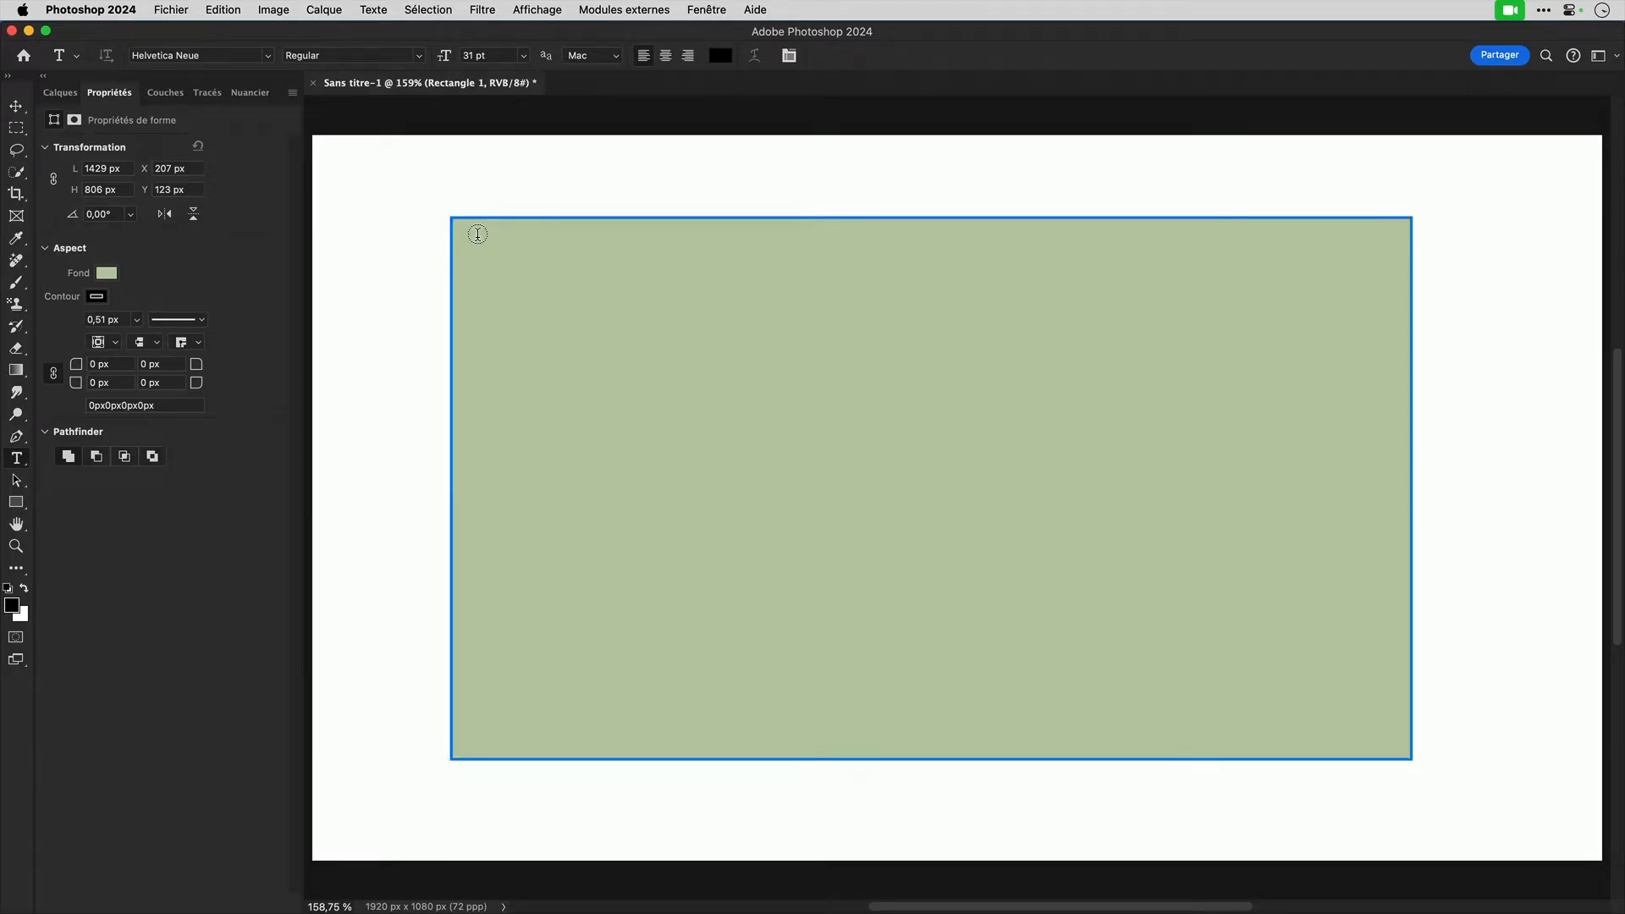
click(477, 233)
key(super+c)
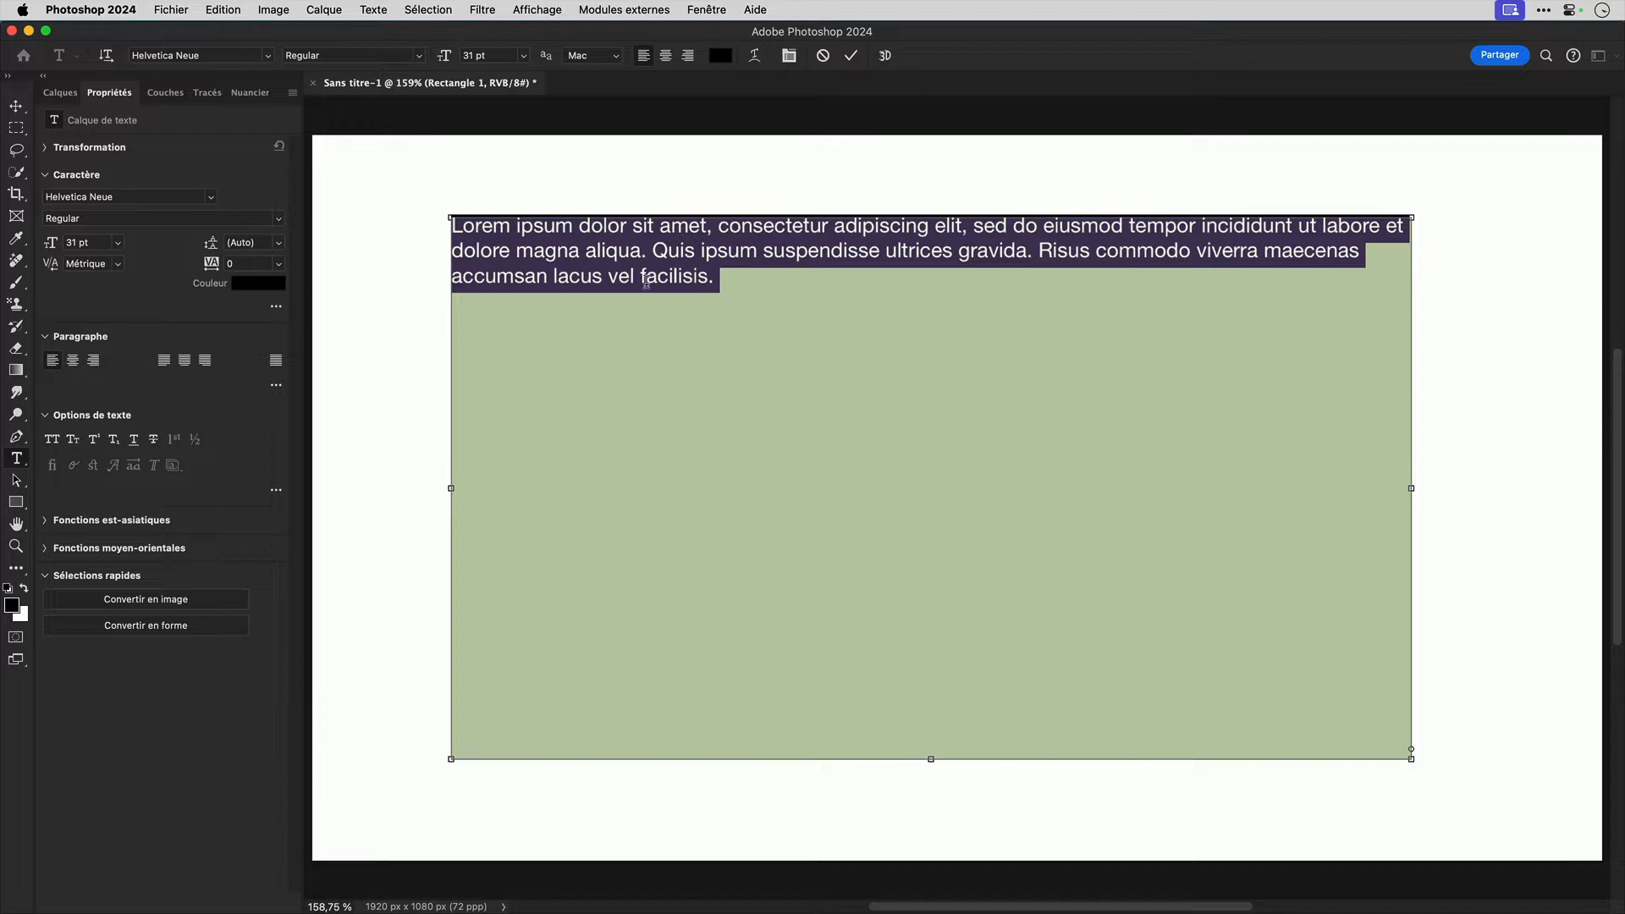
click(747, 282)
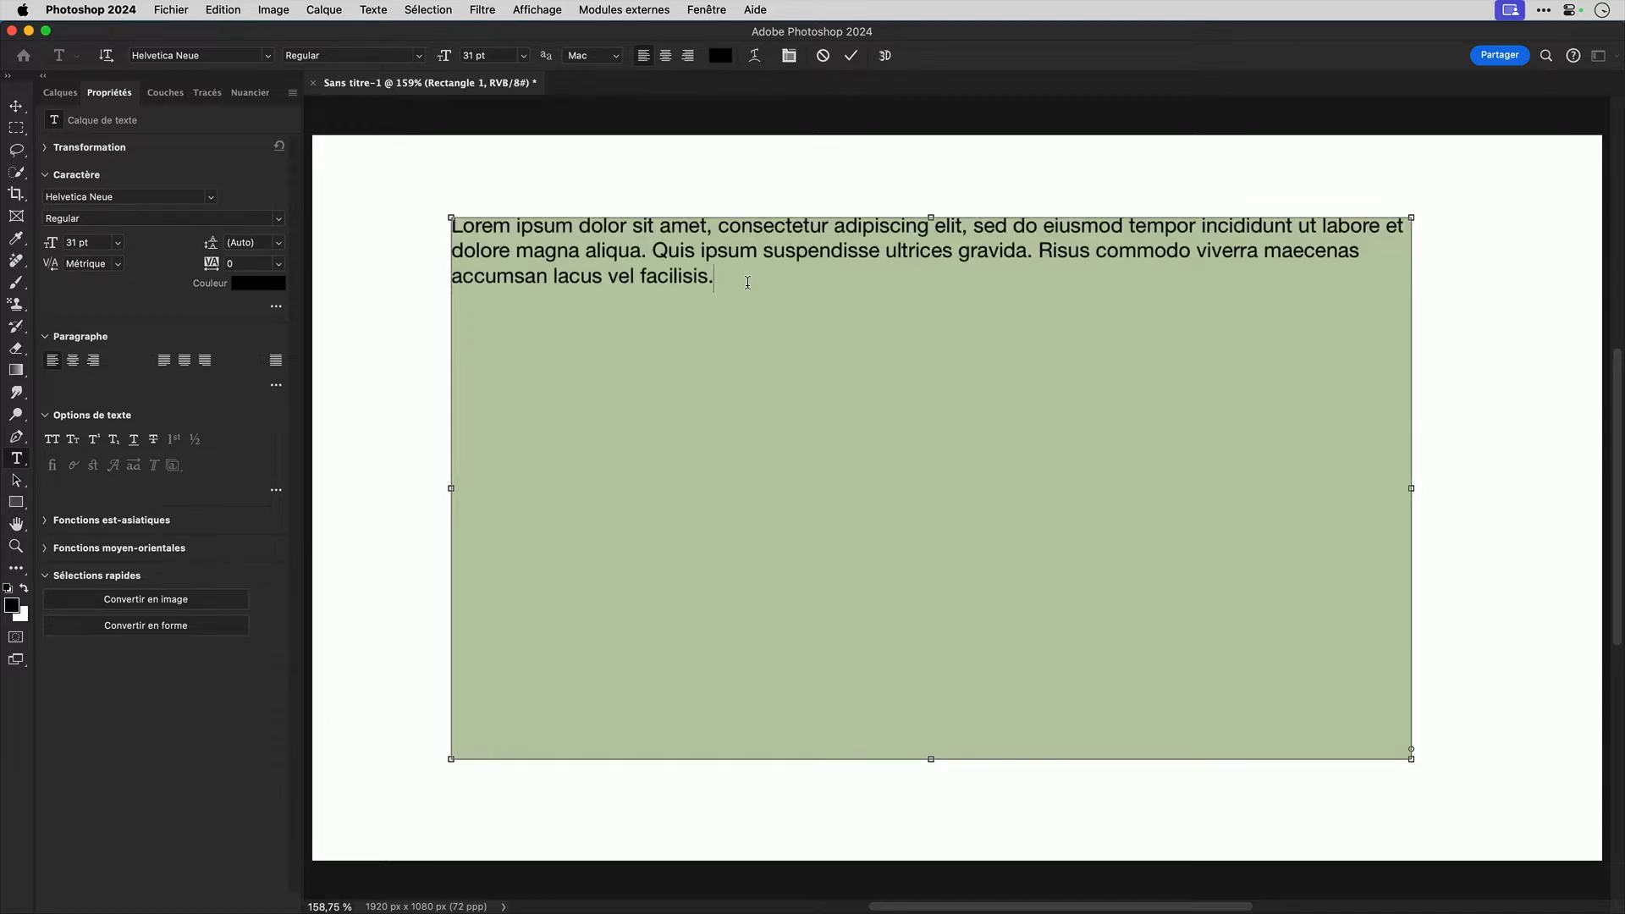
key(super+v)
key(super+v)
key(super+v)
key(super+v)
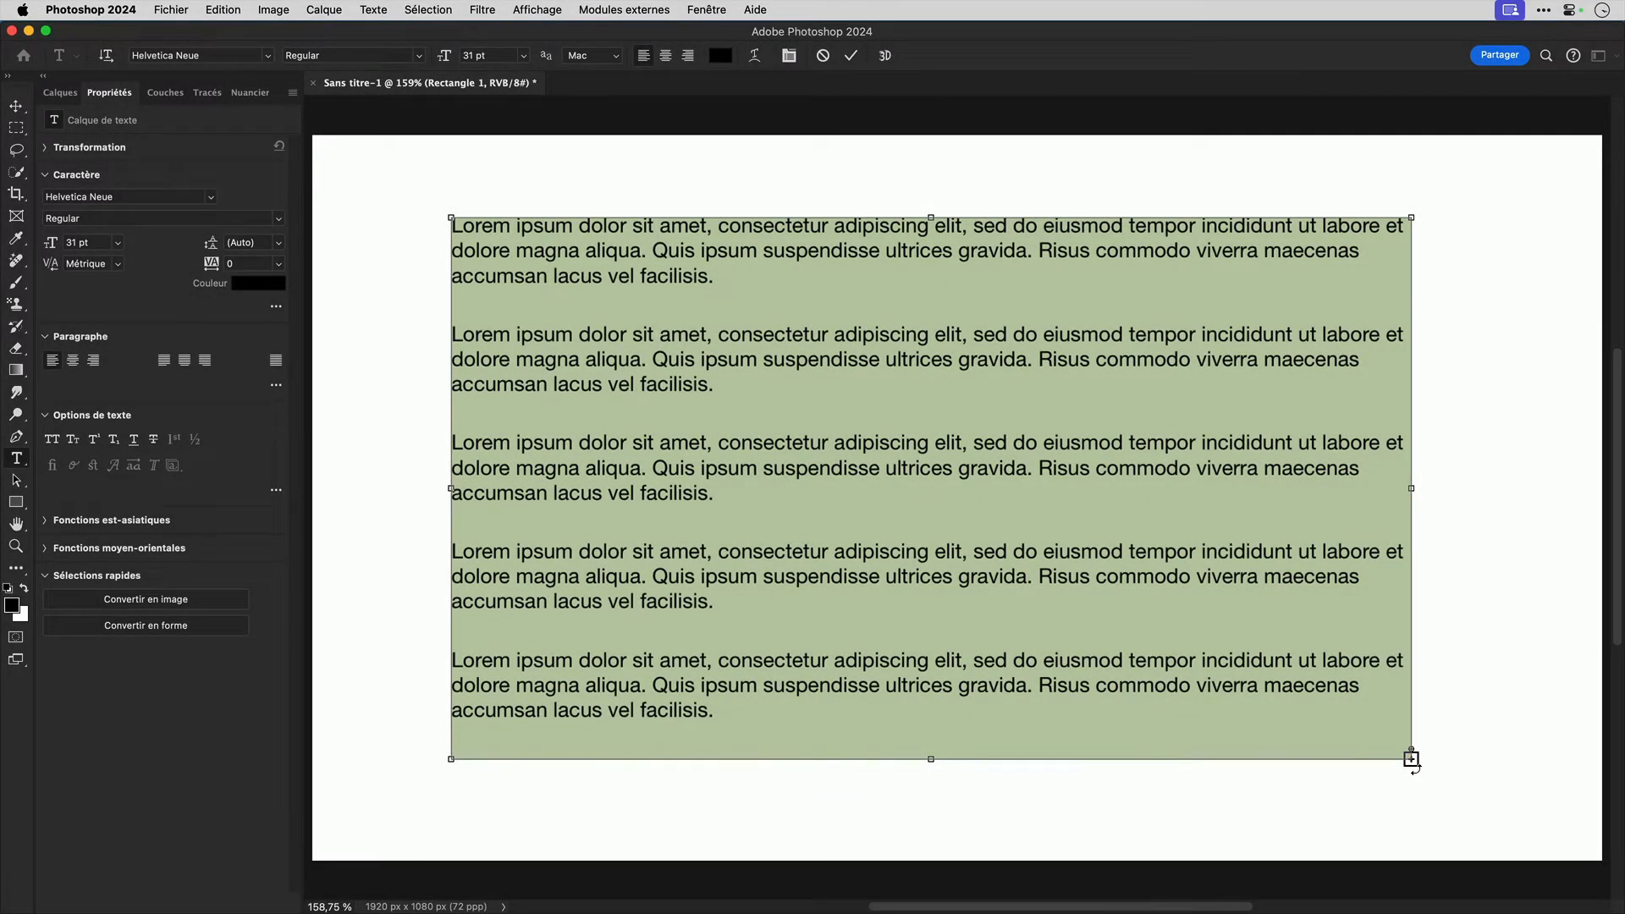
key(Return)
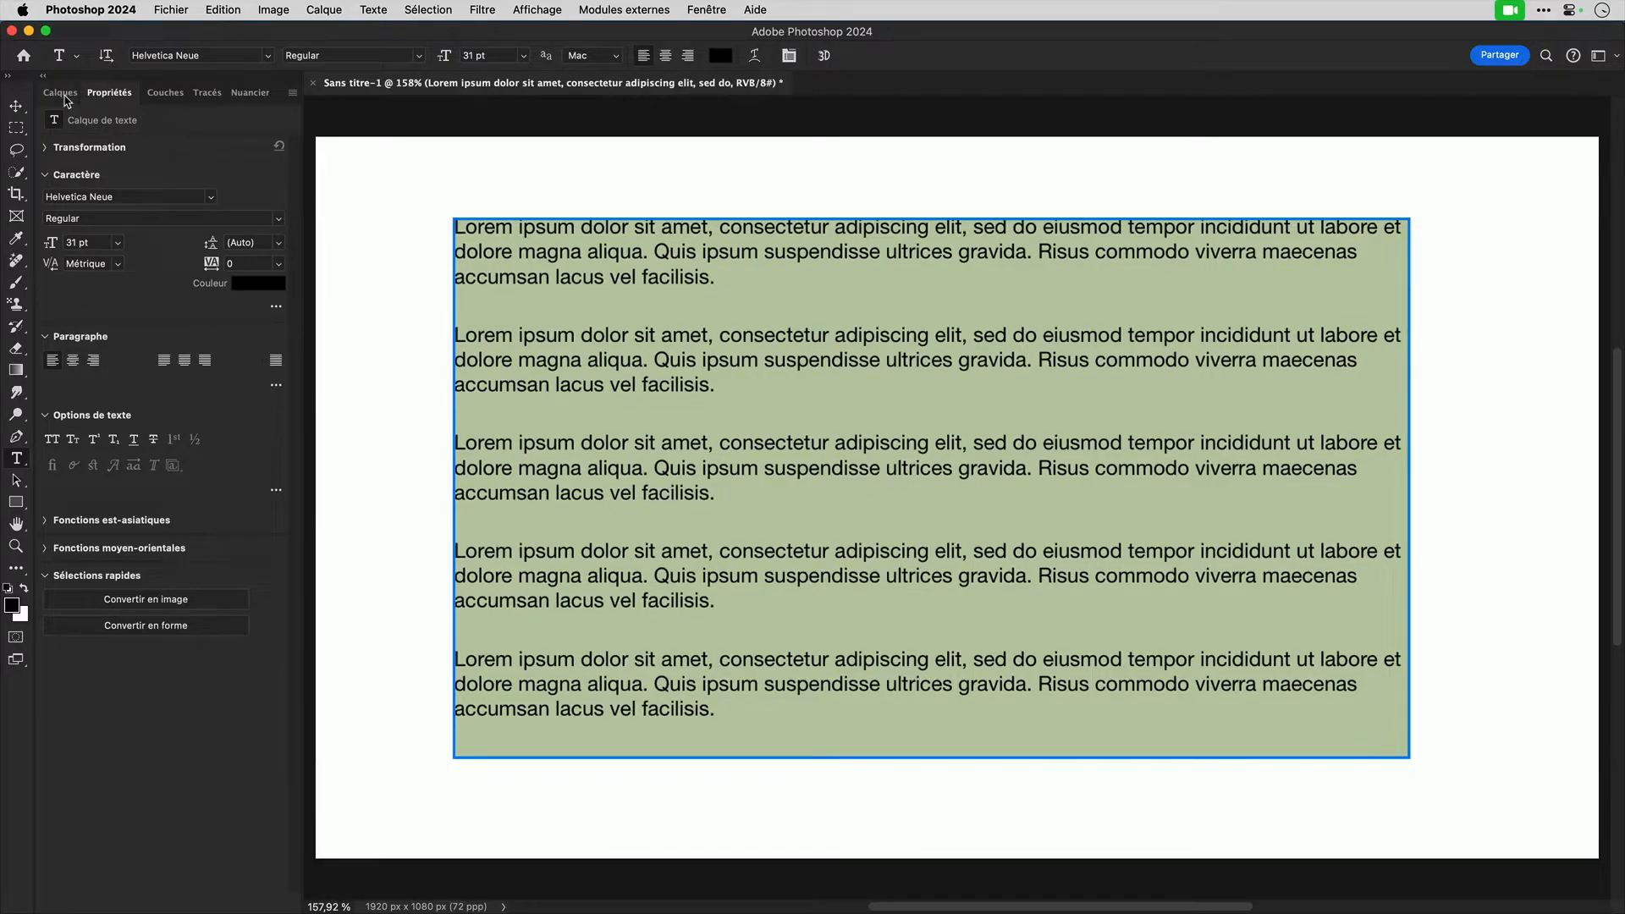
Hide and redisplay the Rectangle 1 layer to examine the text without its green background.
click(64, 95)
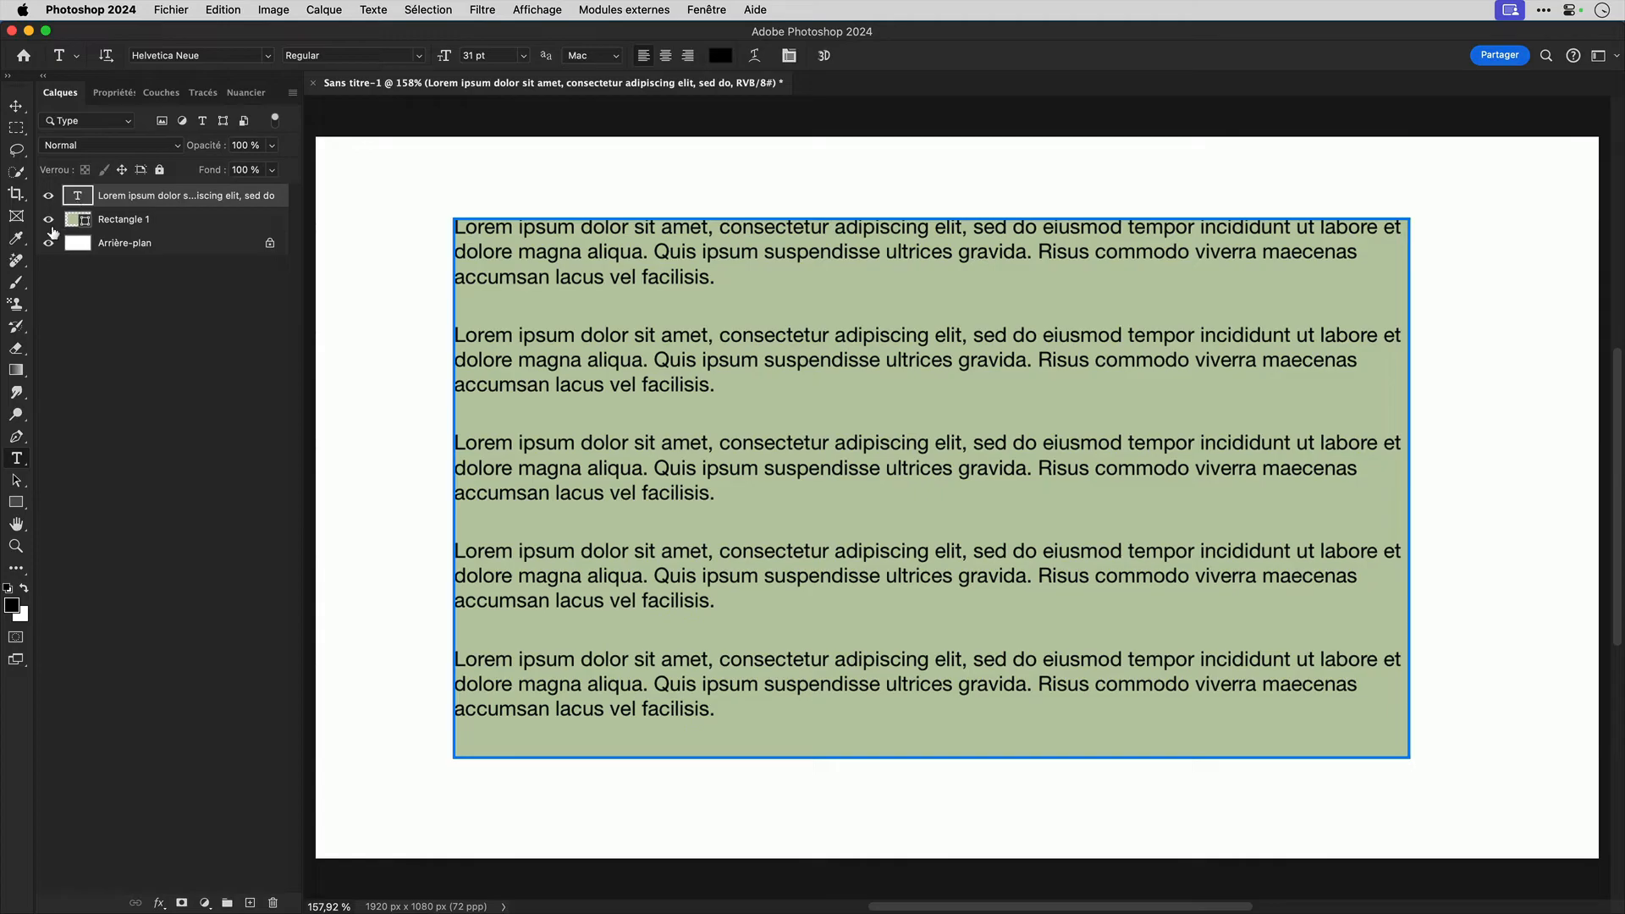
click(48, 220)
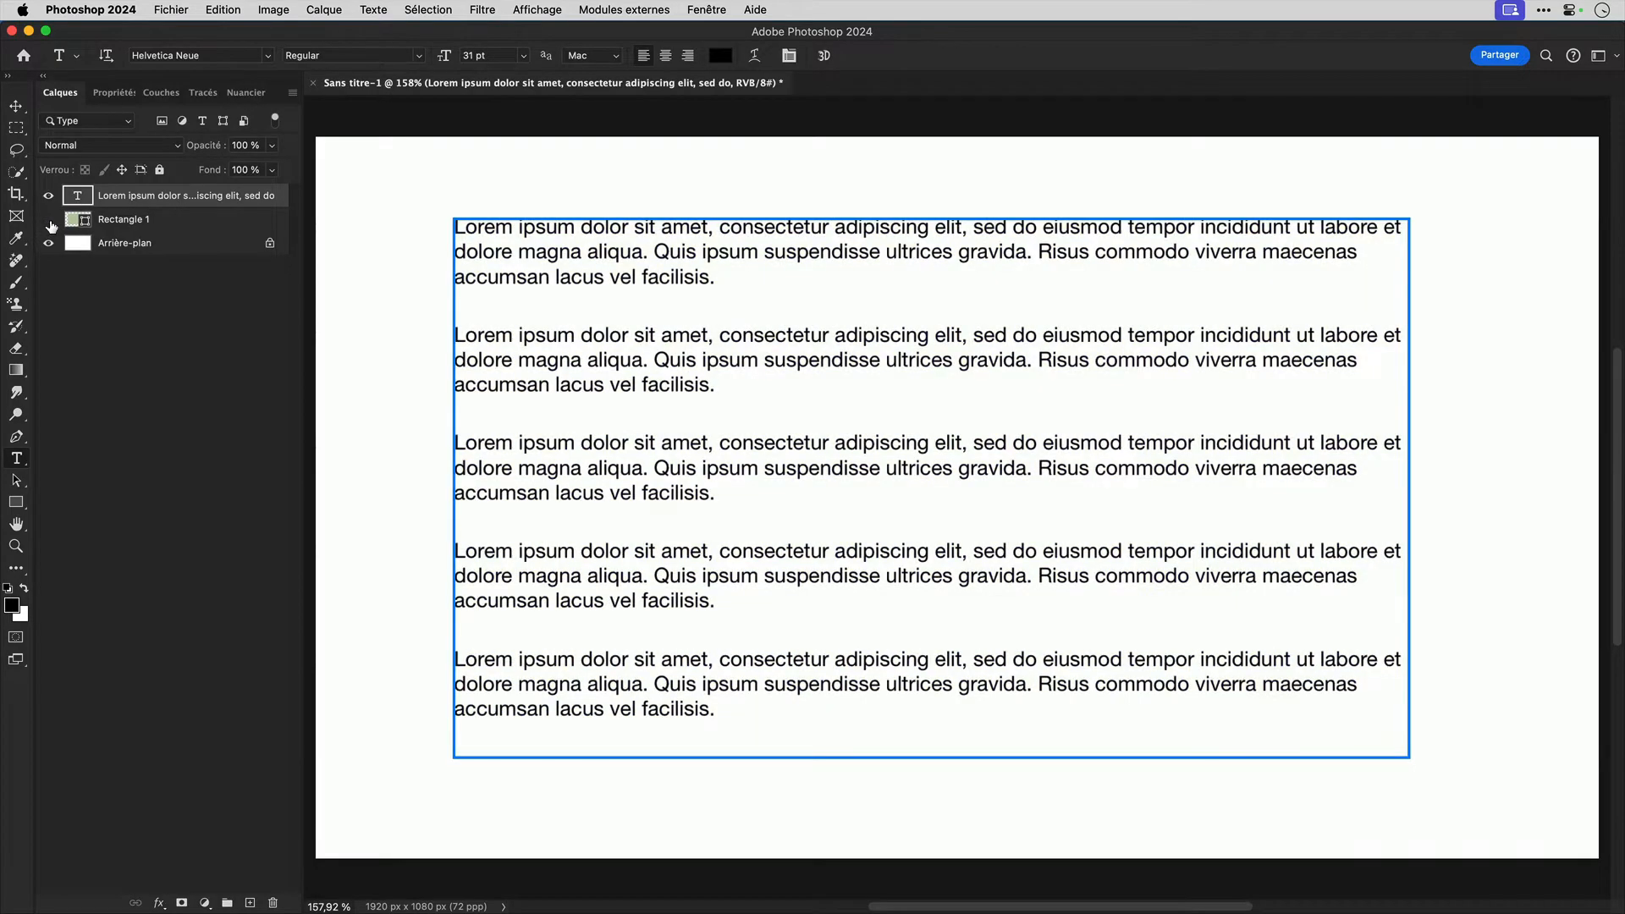
click(48, 220)
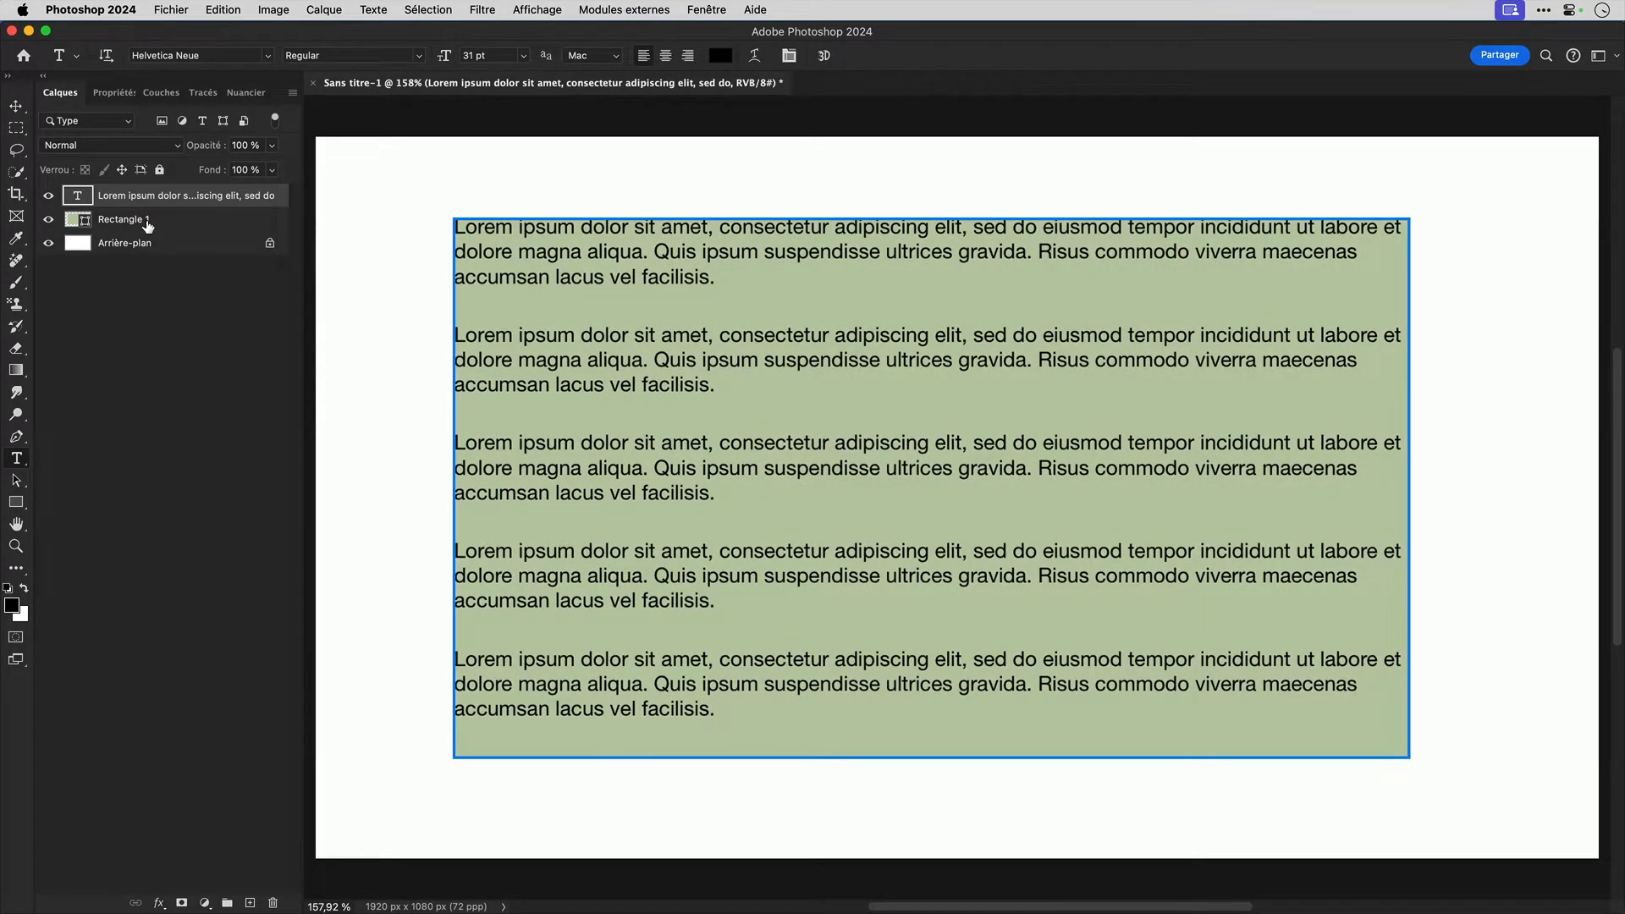
Try reshaping Rectangle 1 from its corner, and undo the changes back to the rectangle without text.
click(147, 223)
key(a)
drag(454, 220, 658, 419)
key(super+z)
key(super+z)
key(super+z)
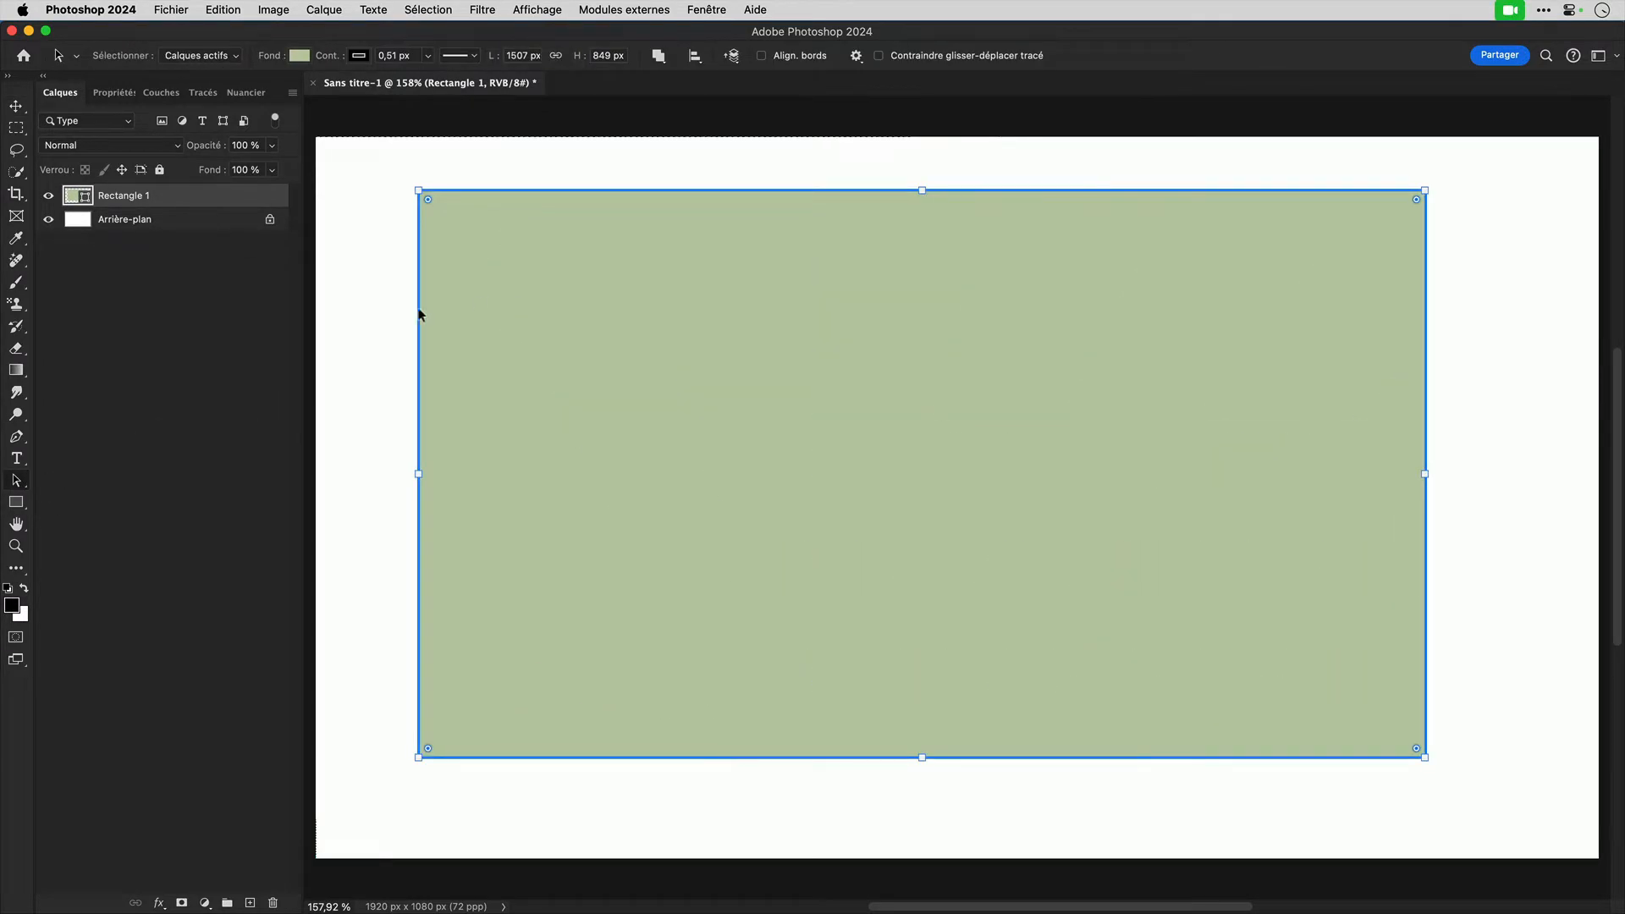
Subtract an ellipse about 490 × 444 px from the middle of the green rectangle within the same shape layer.
drag(17, 502, 67, 516)
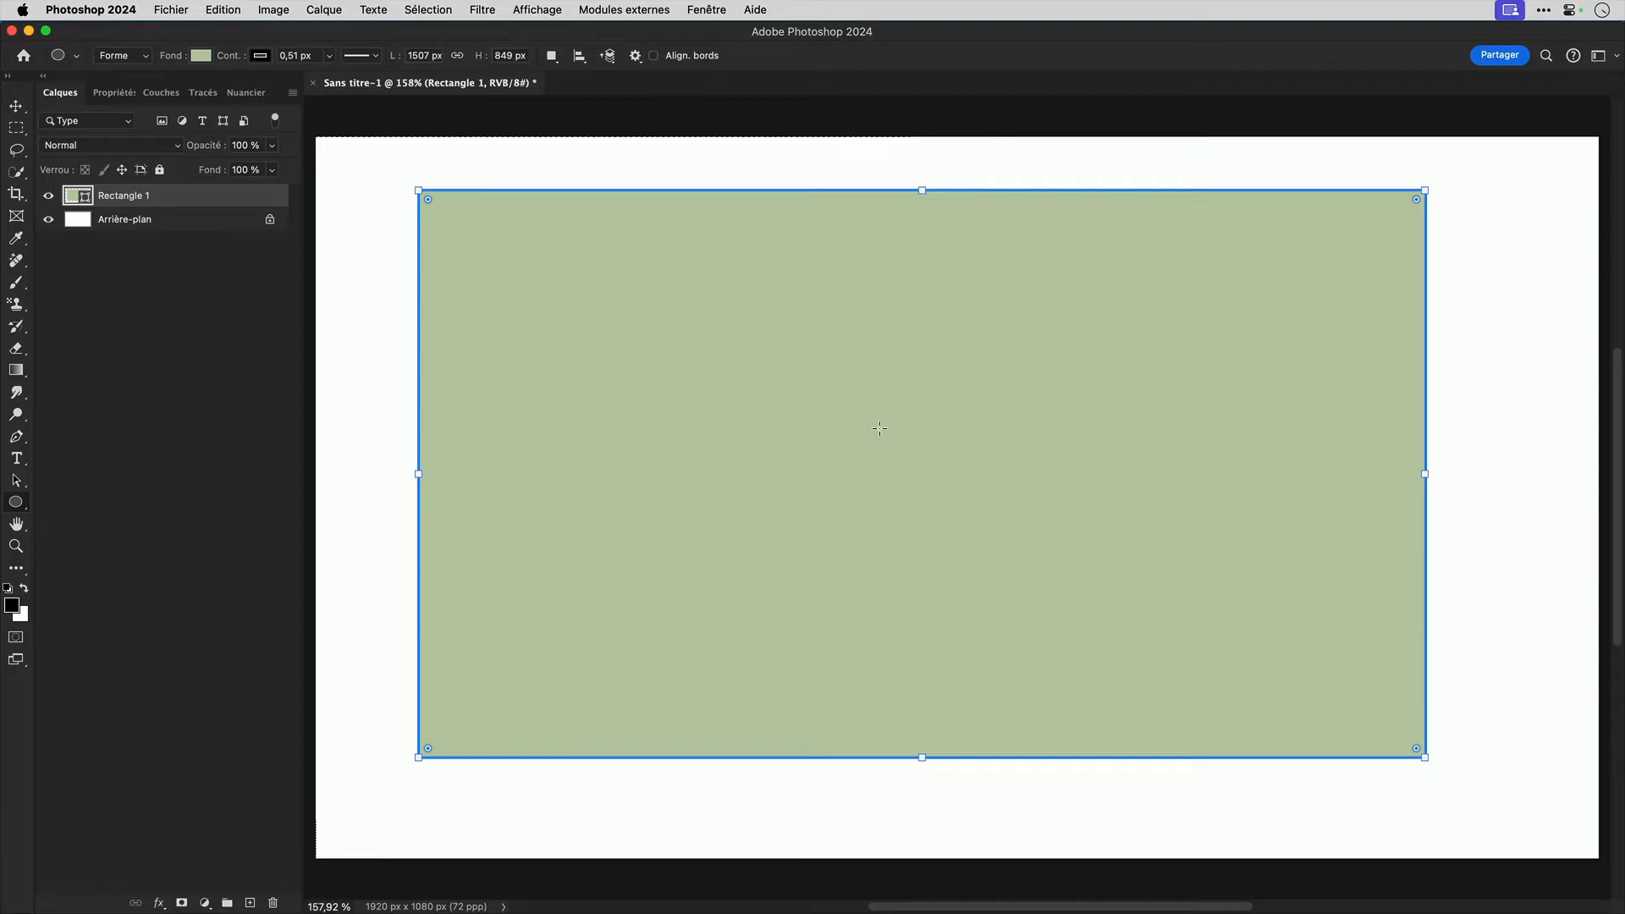
click(554, 56)
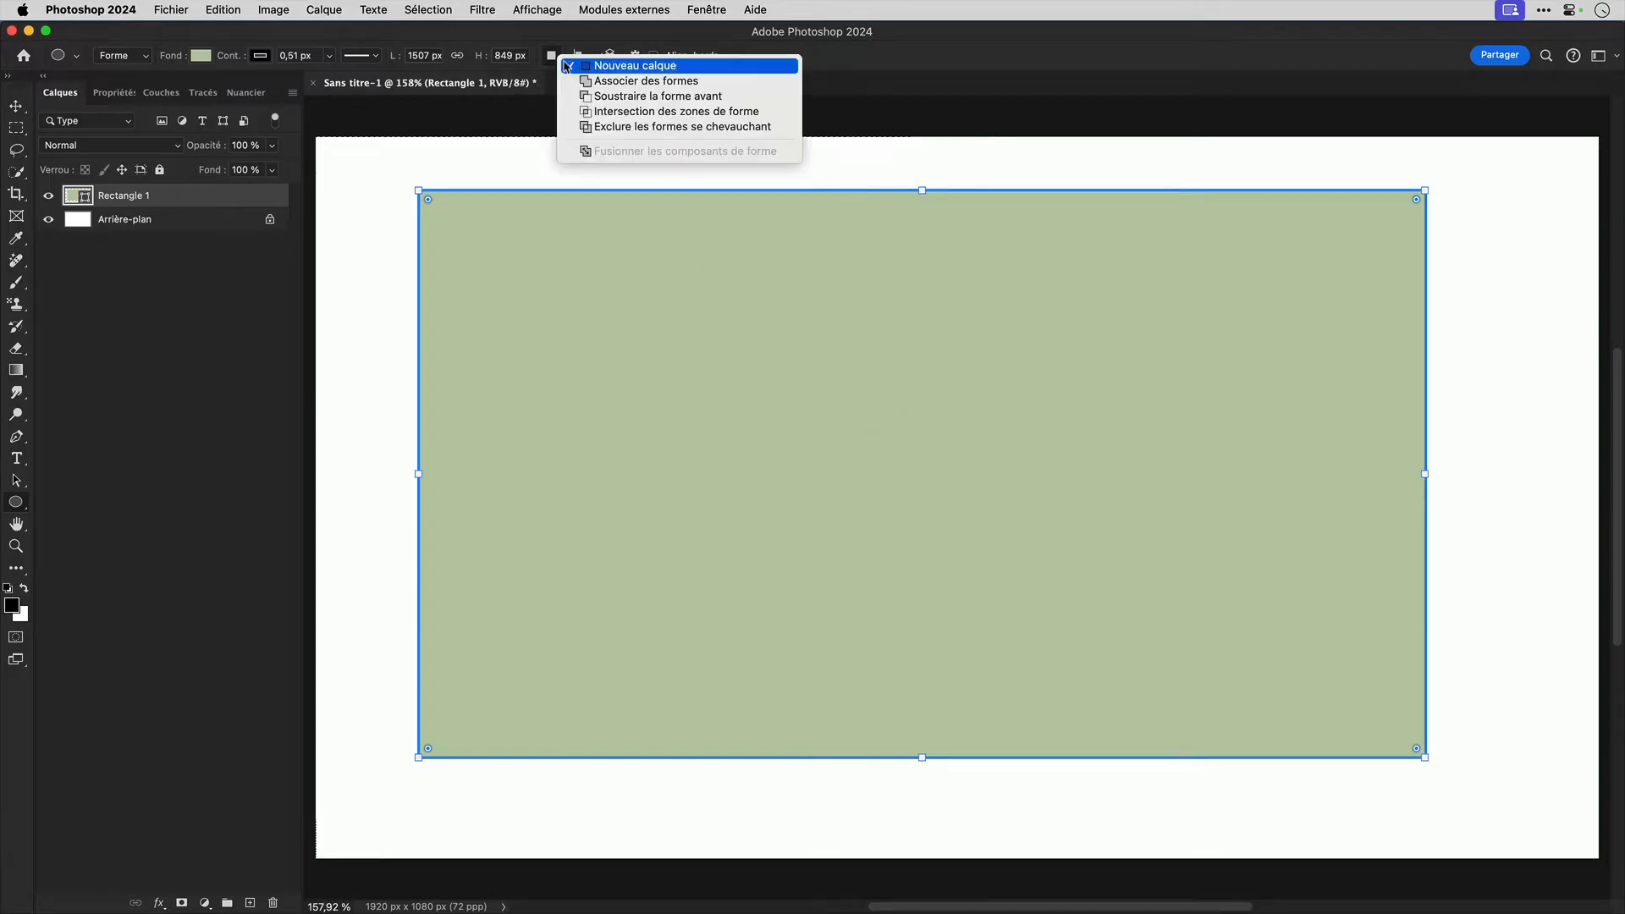
click(643, 97)
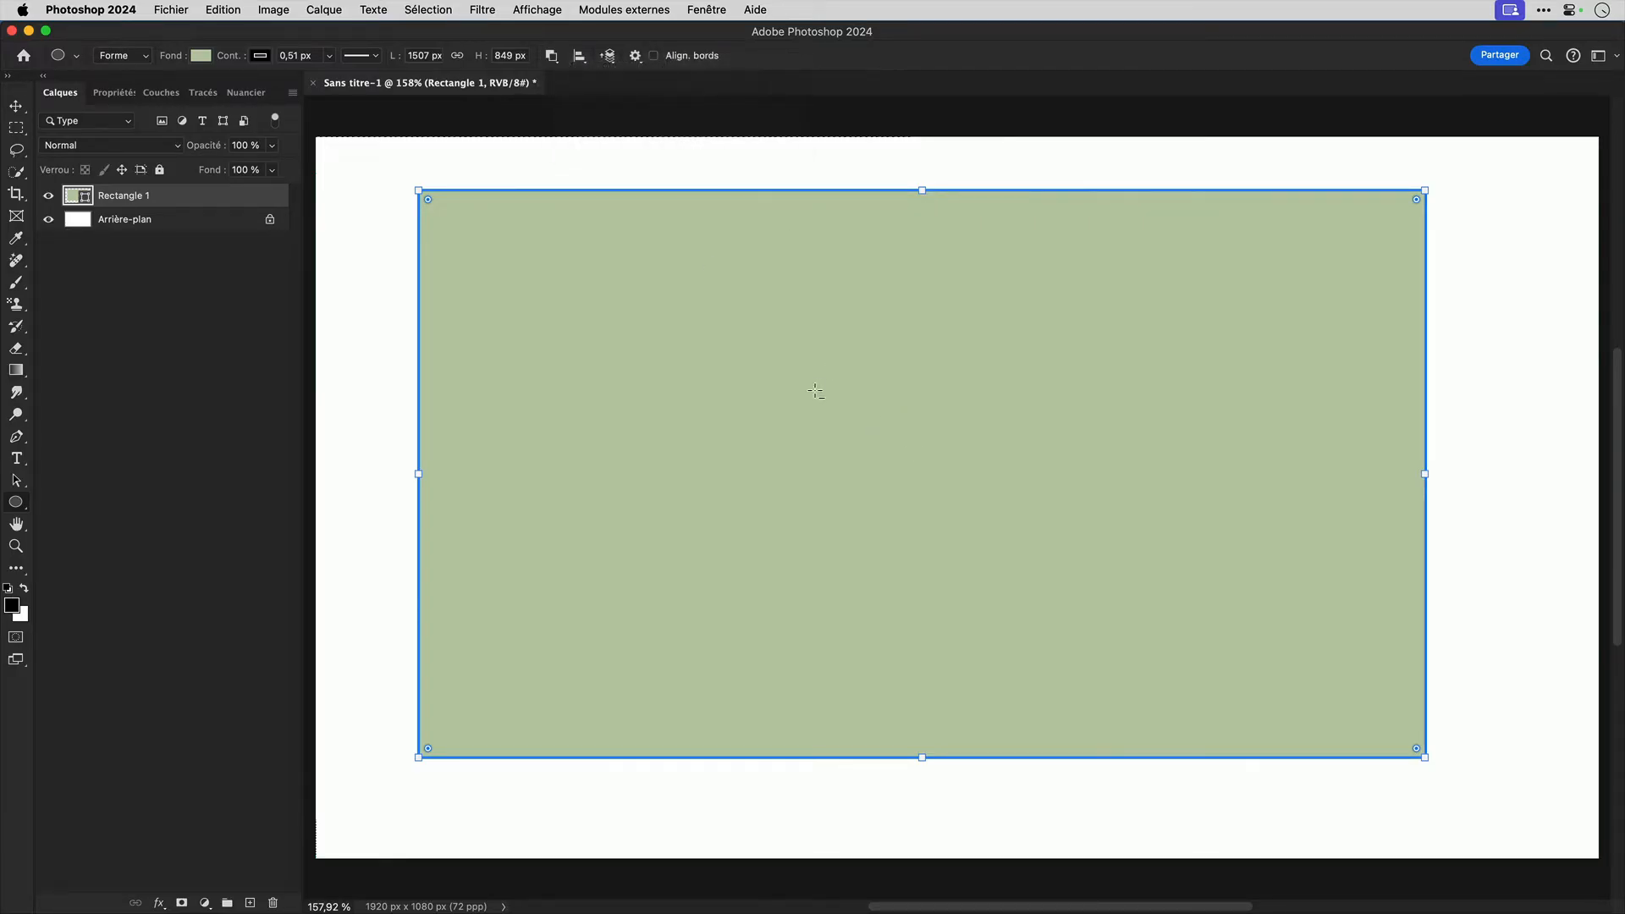
drag(754, 355, 1081, 651)
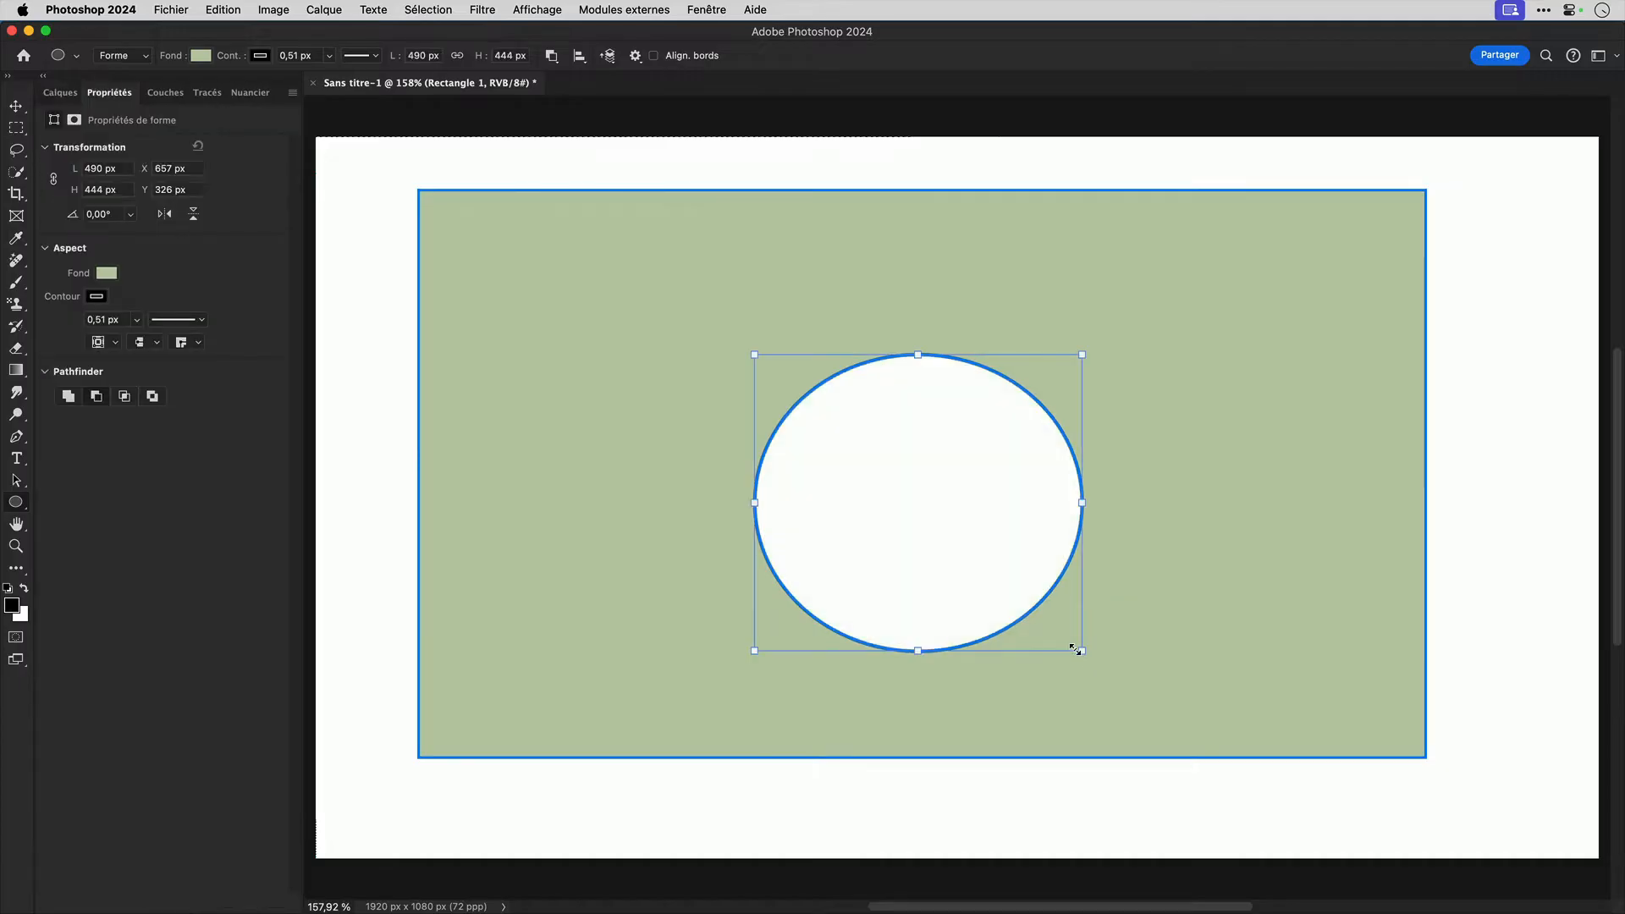
click(63, 93)
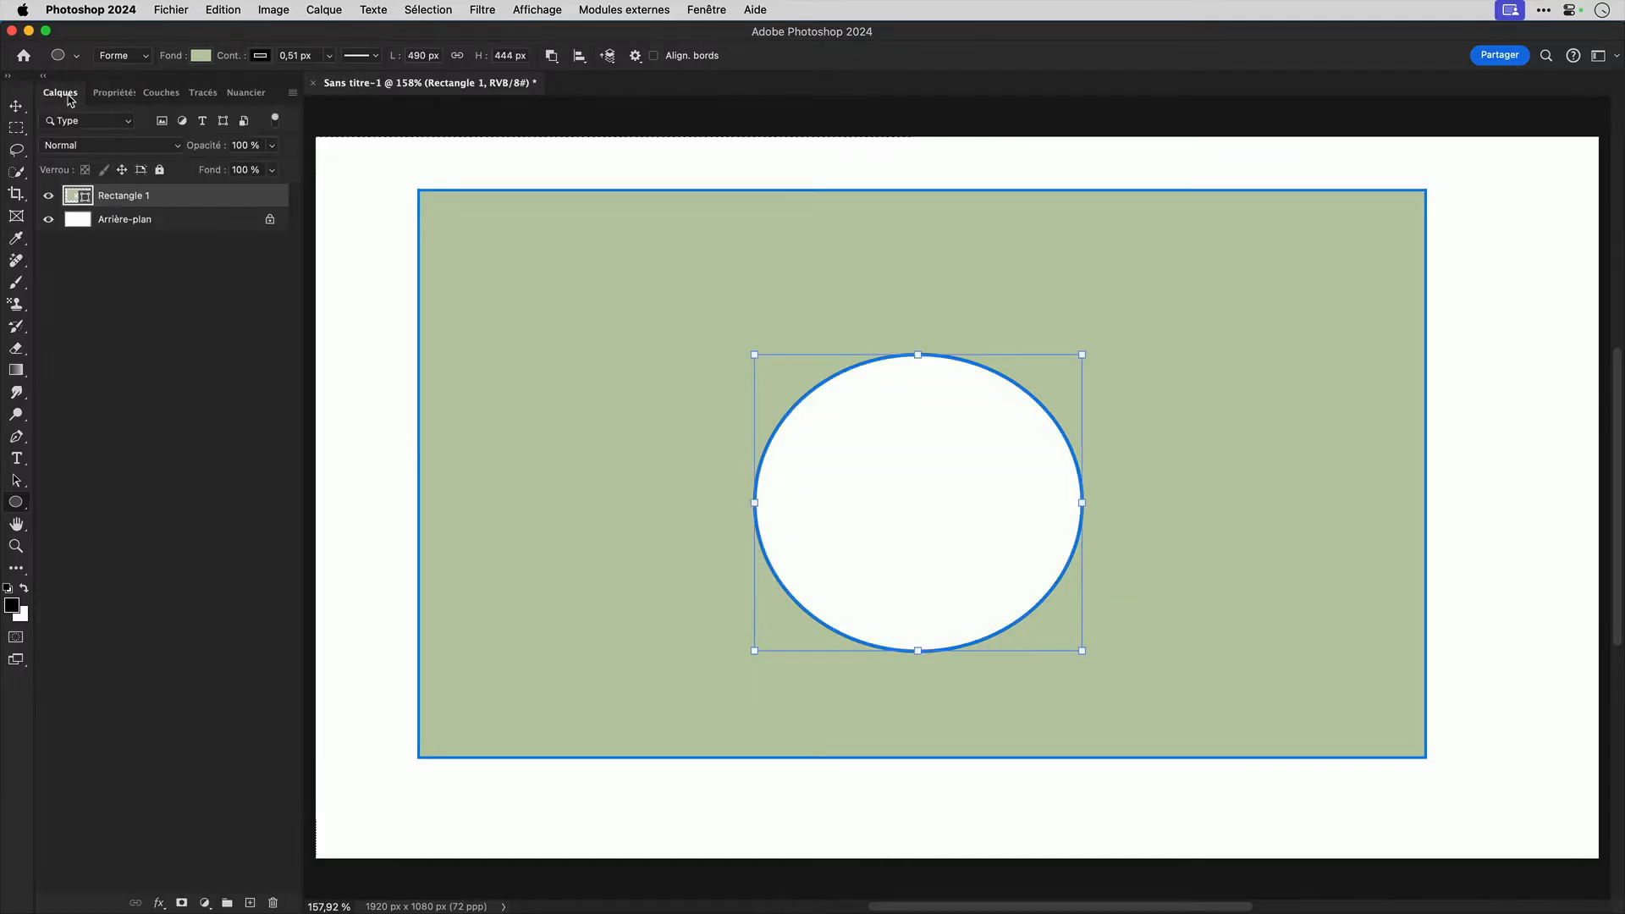
Try to fill the rectangle with five Lorem ipsum paragraphs around the elliptical hole, and discard the text.
click(16, 106)
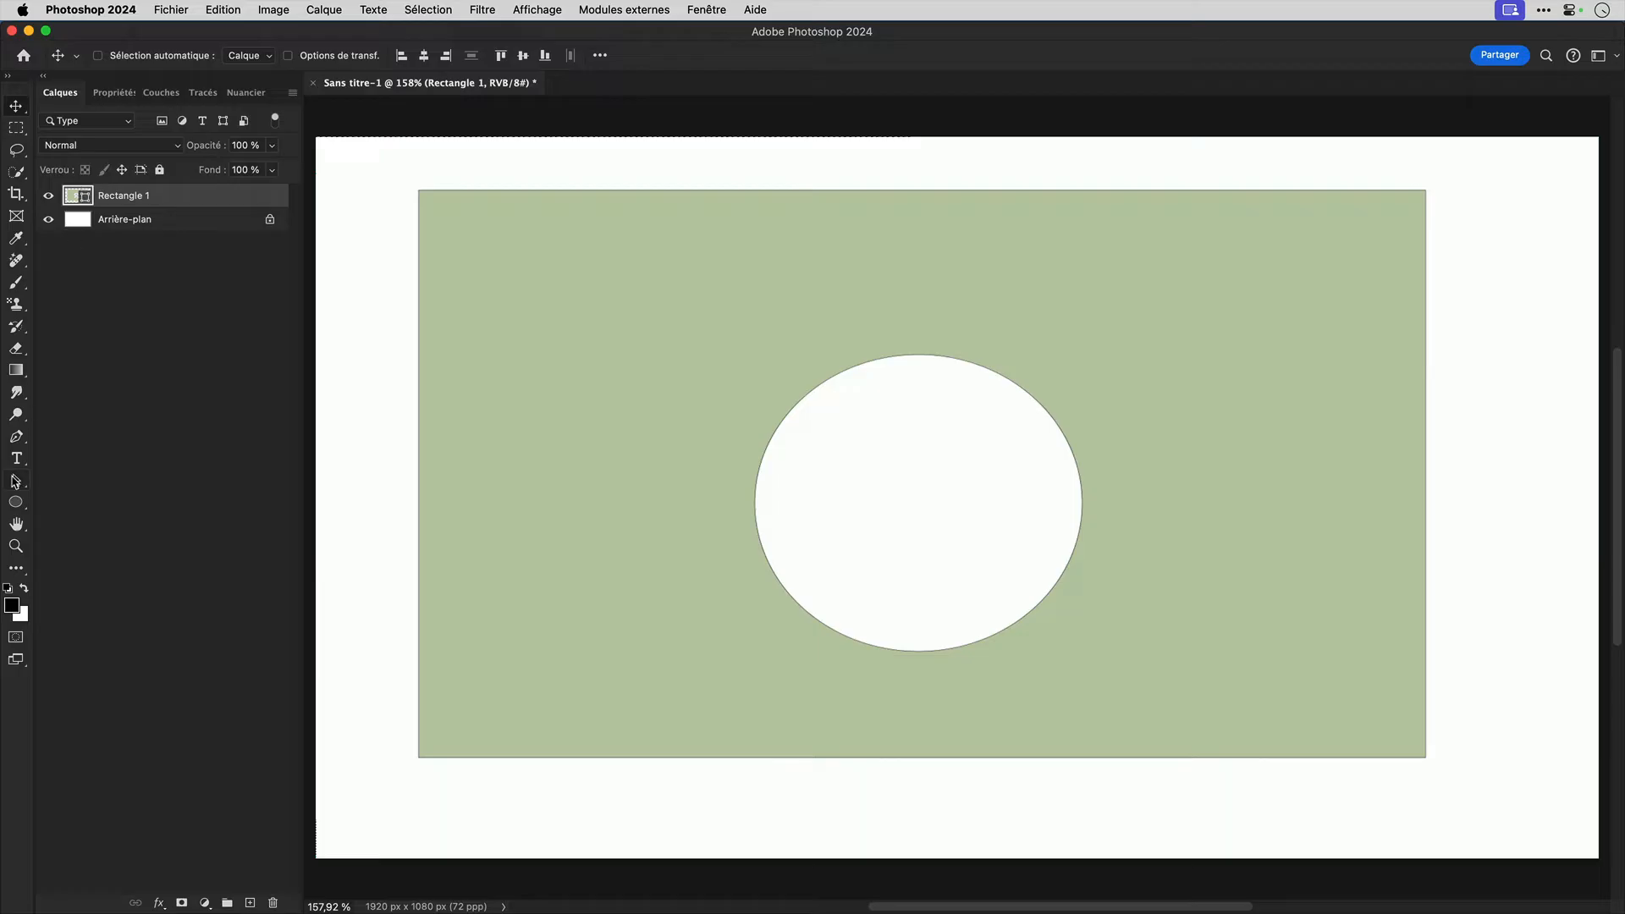
click(16, 479)
click(16, 458)
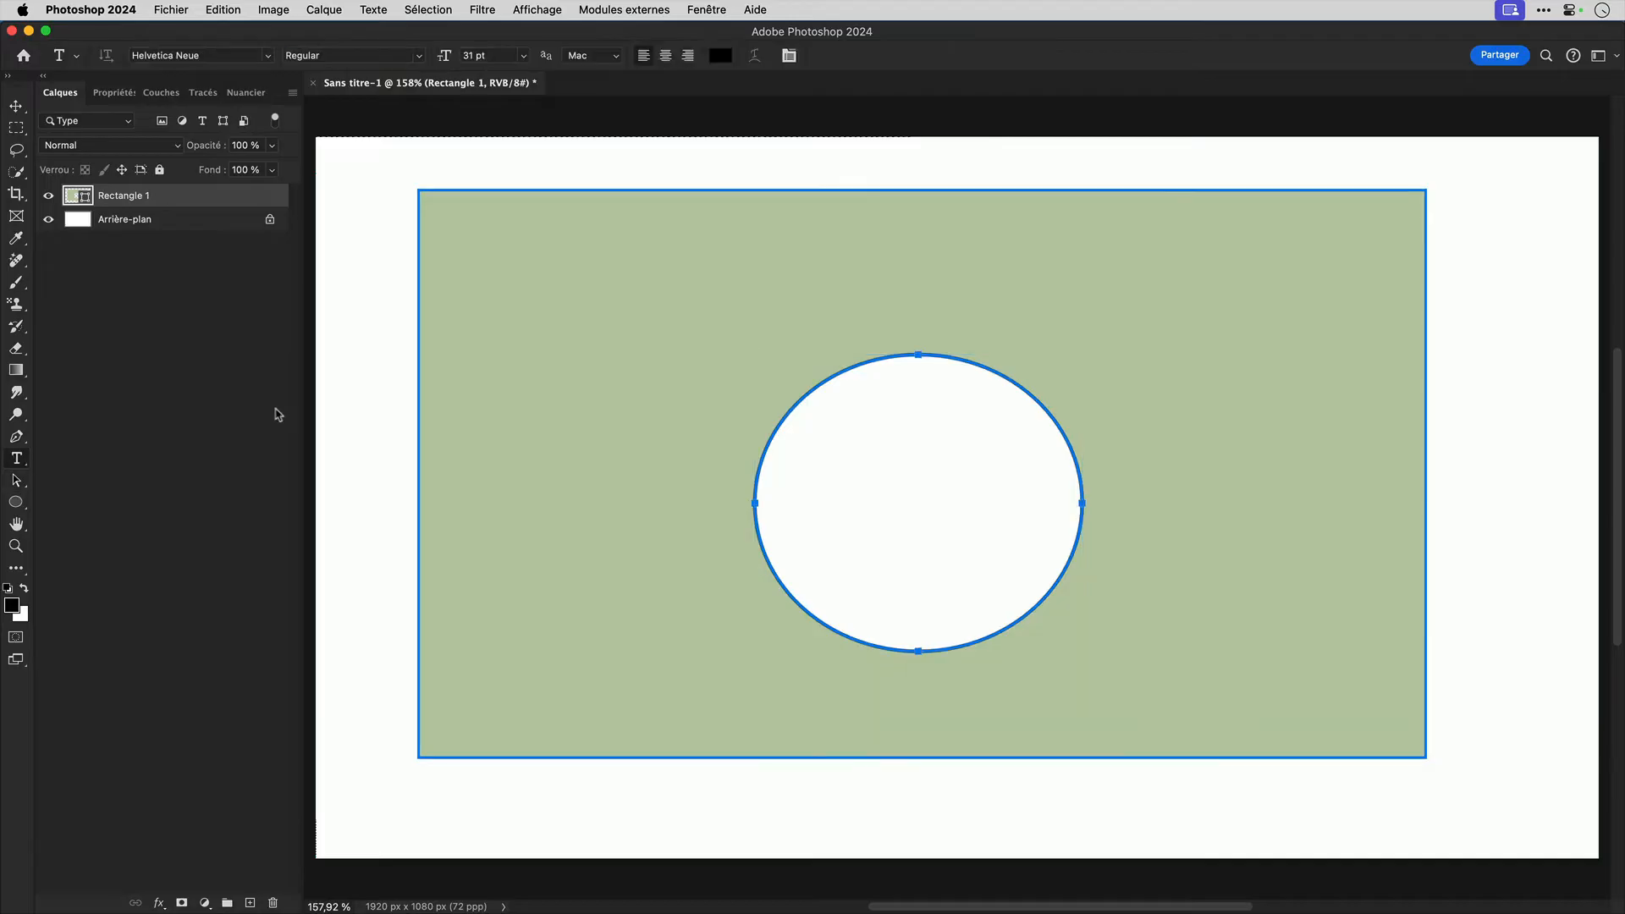
click(440, 202)
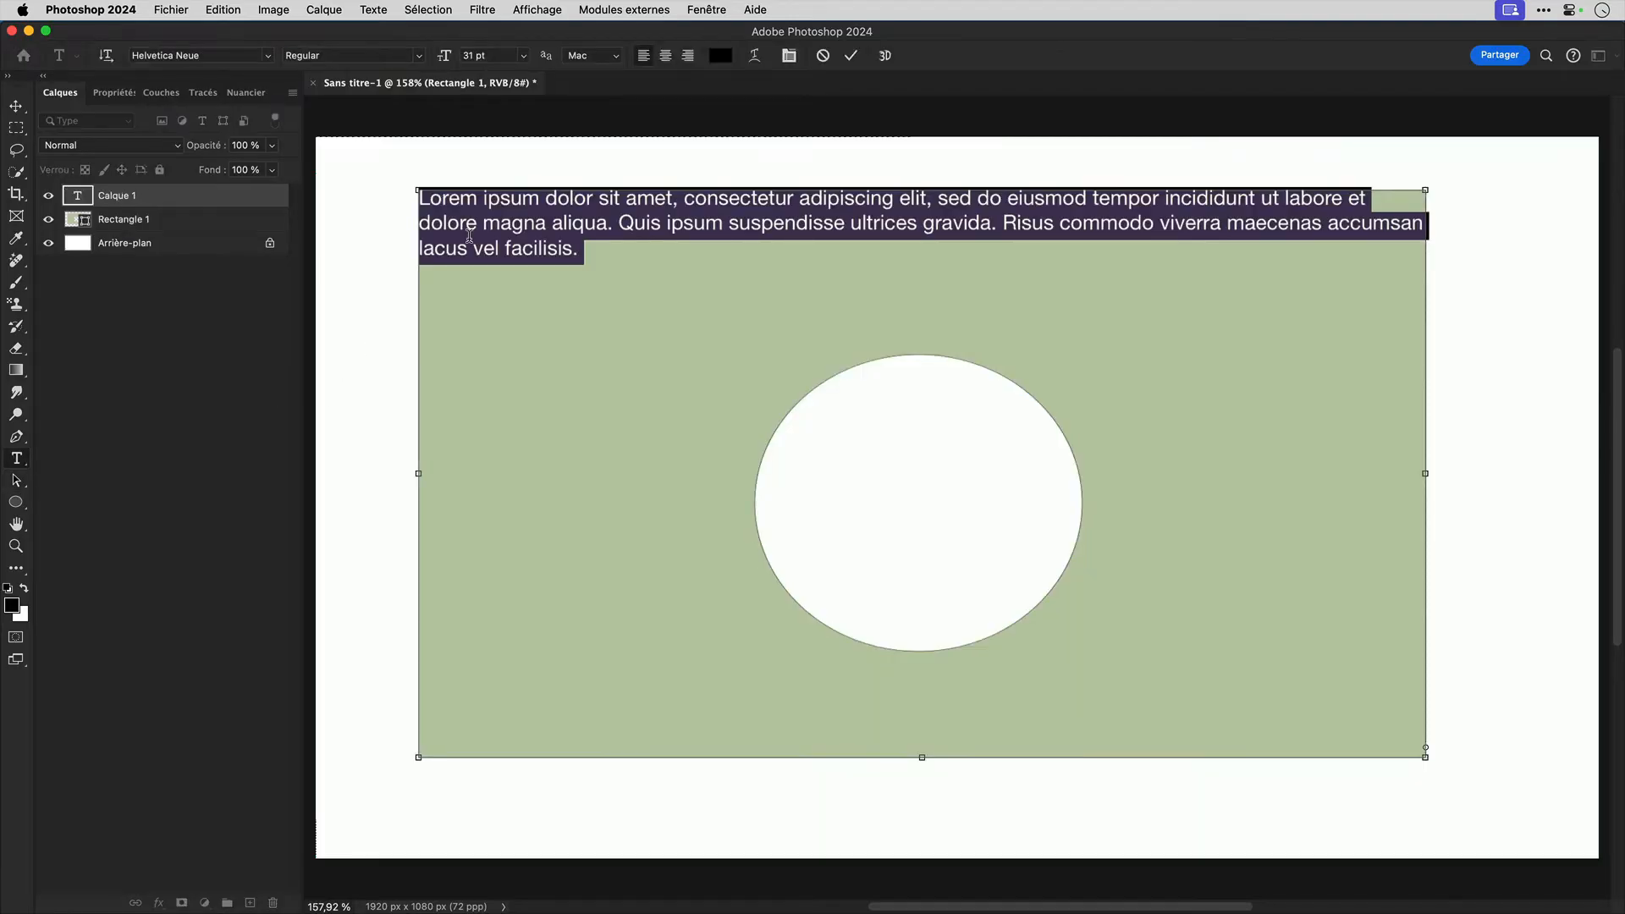
drag(582, 251, 421, 199)
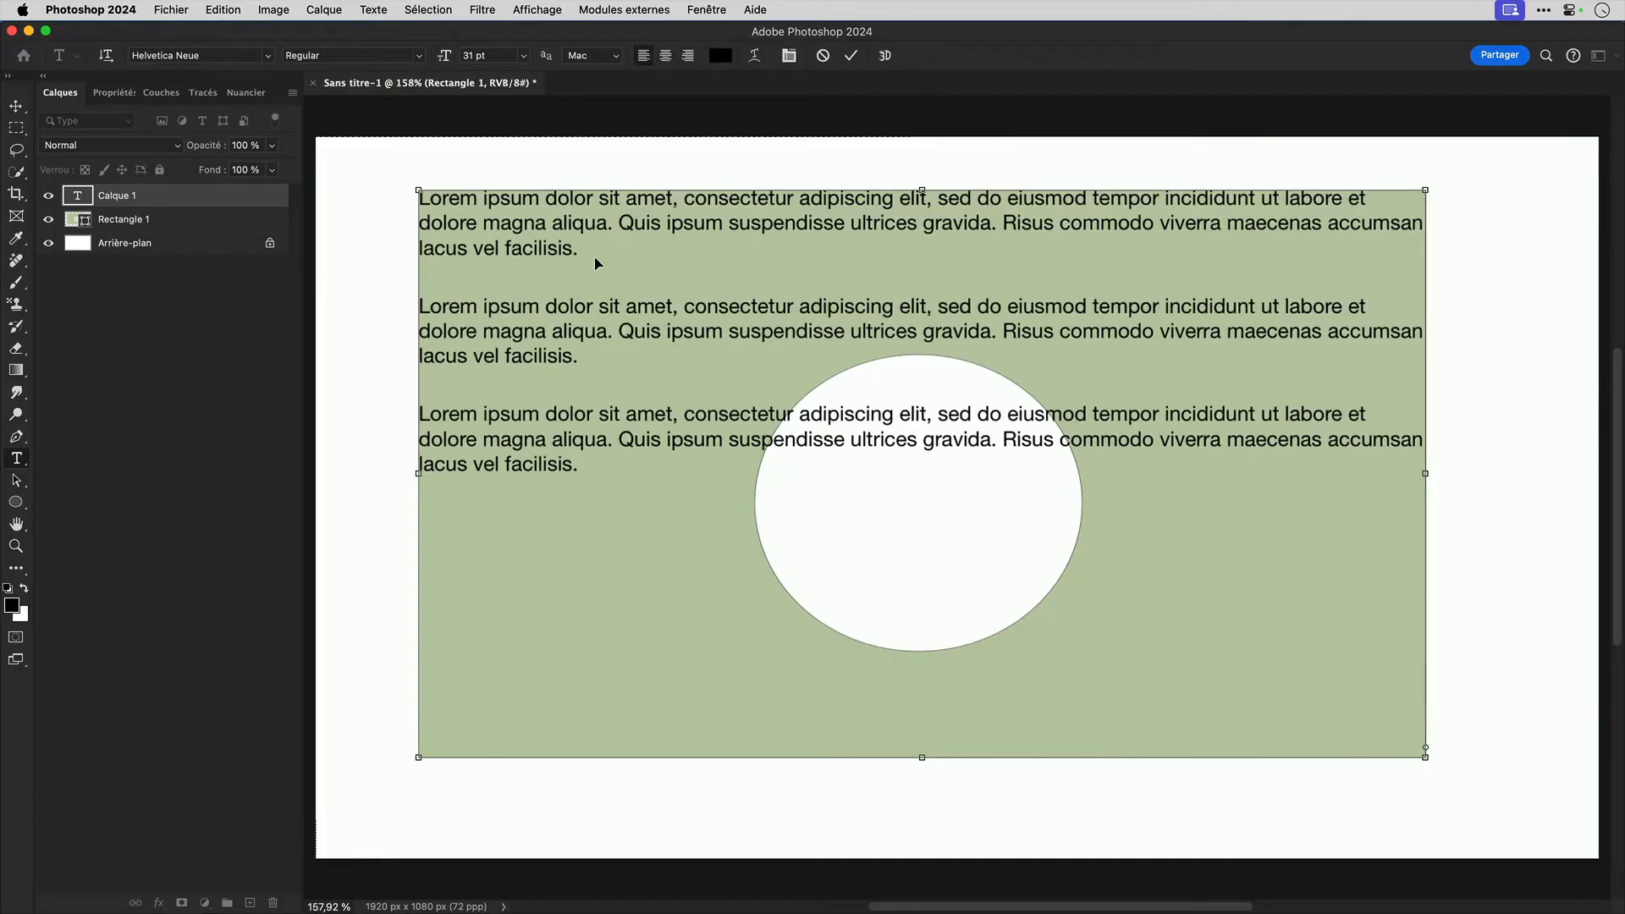
key(super+v)
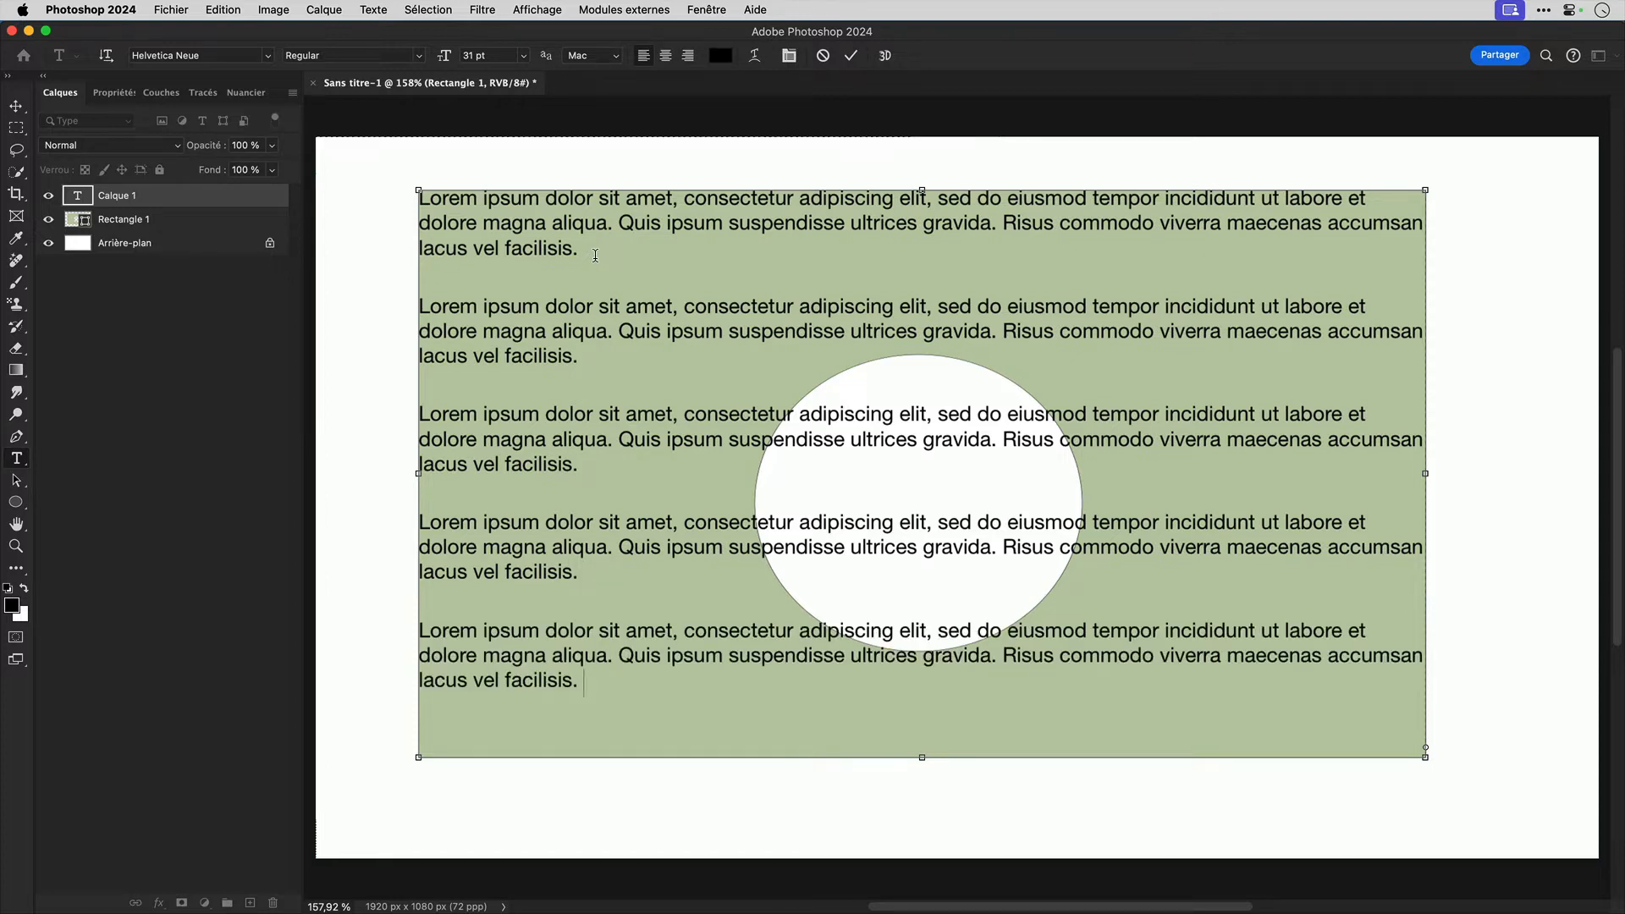
key(Escape)
Subtract a thin rectangle about 548 × 10 px that links the elliptical hole to the green shape's right edge.
key(a)
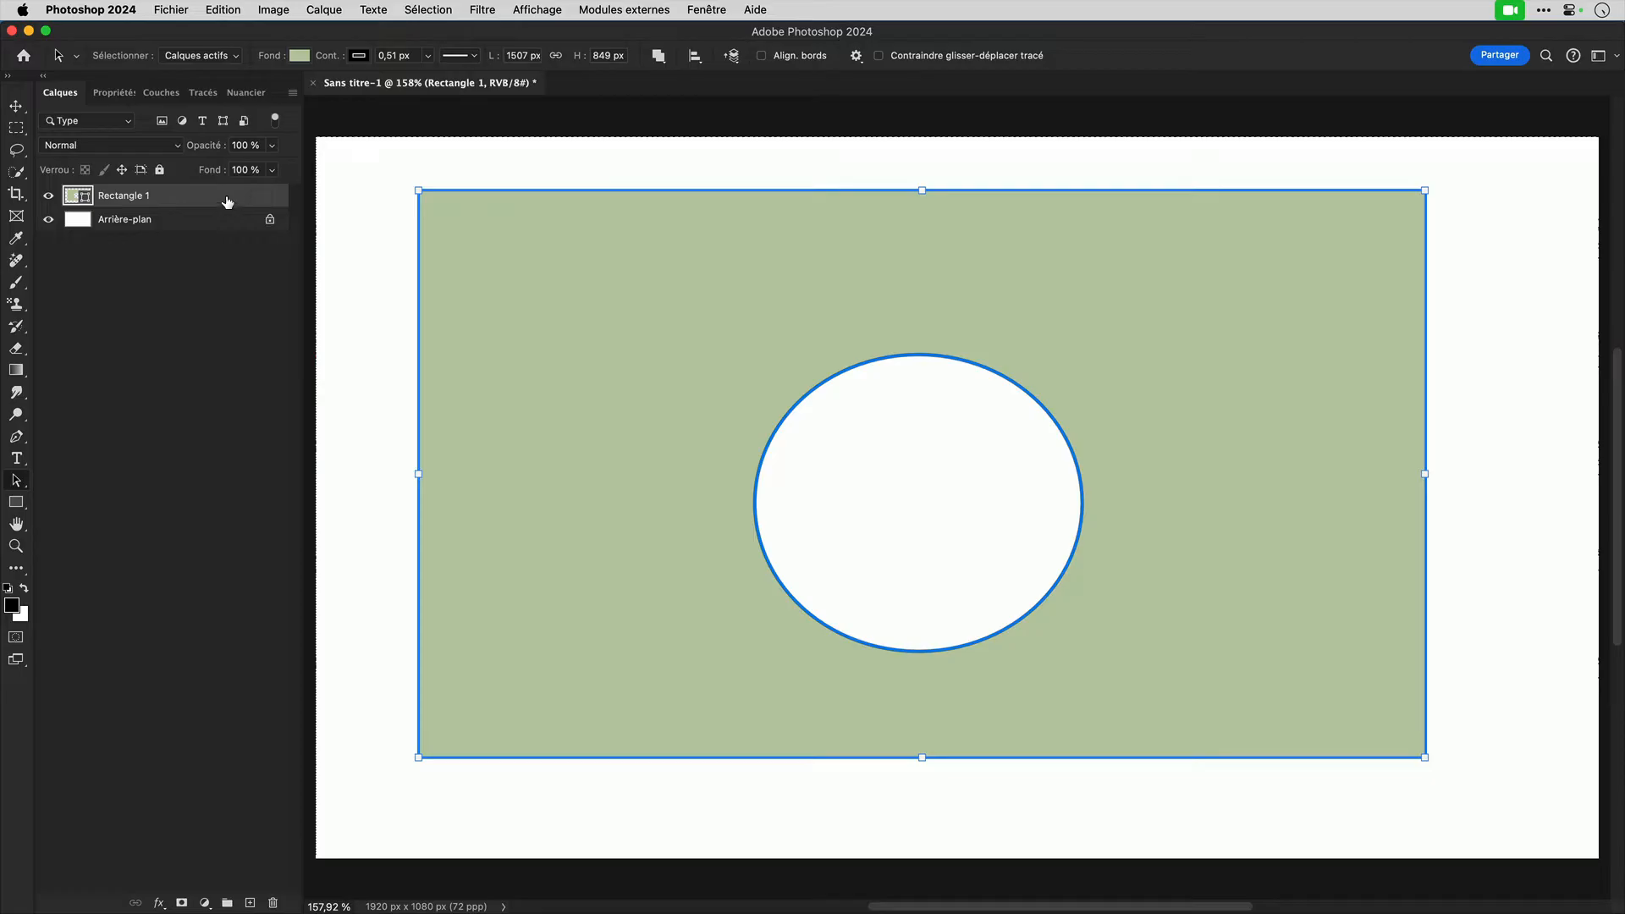
click(16, 505)
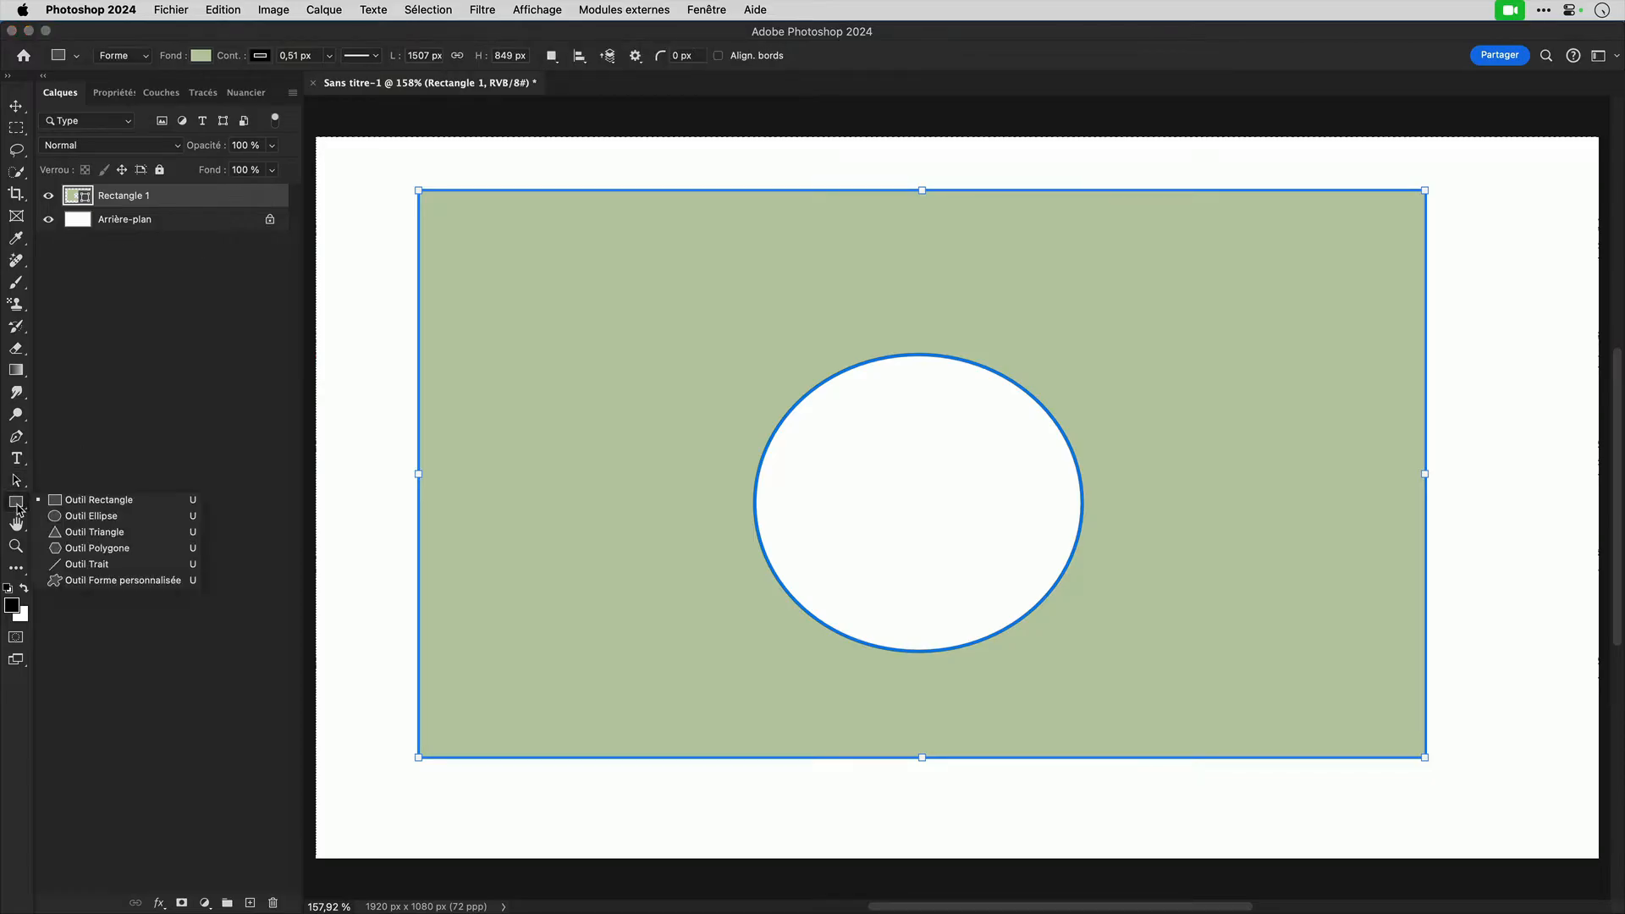
click(68, 502)
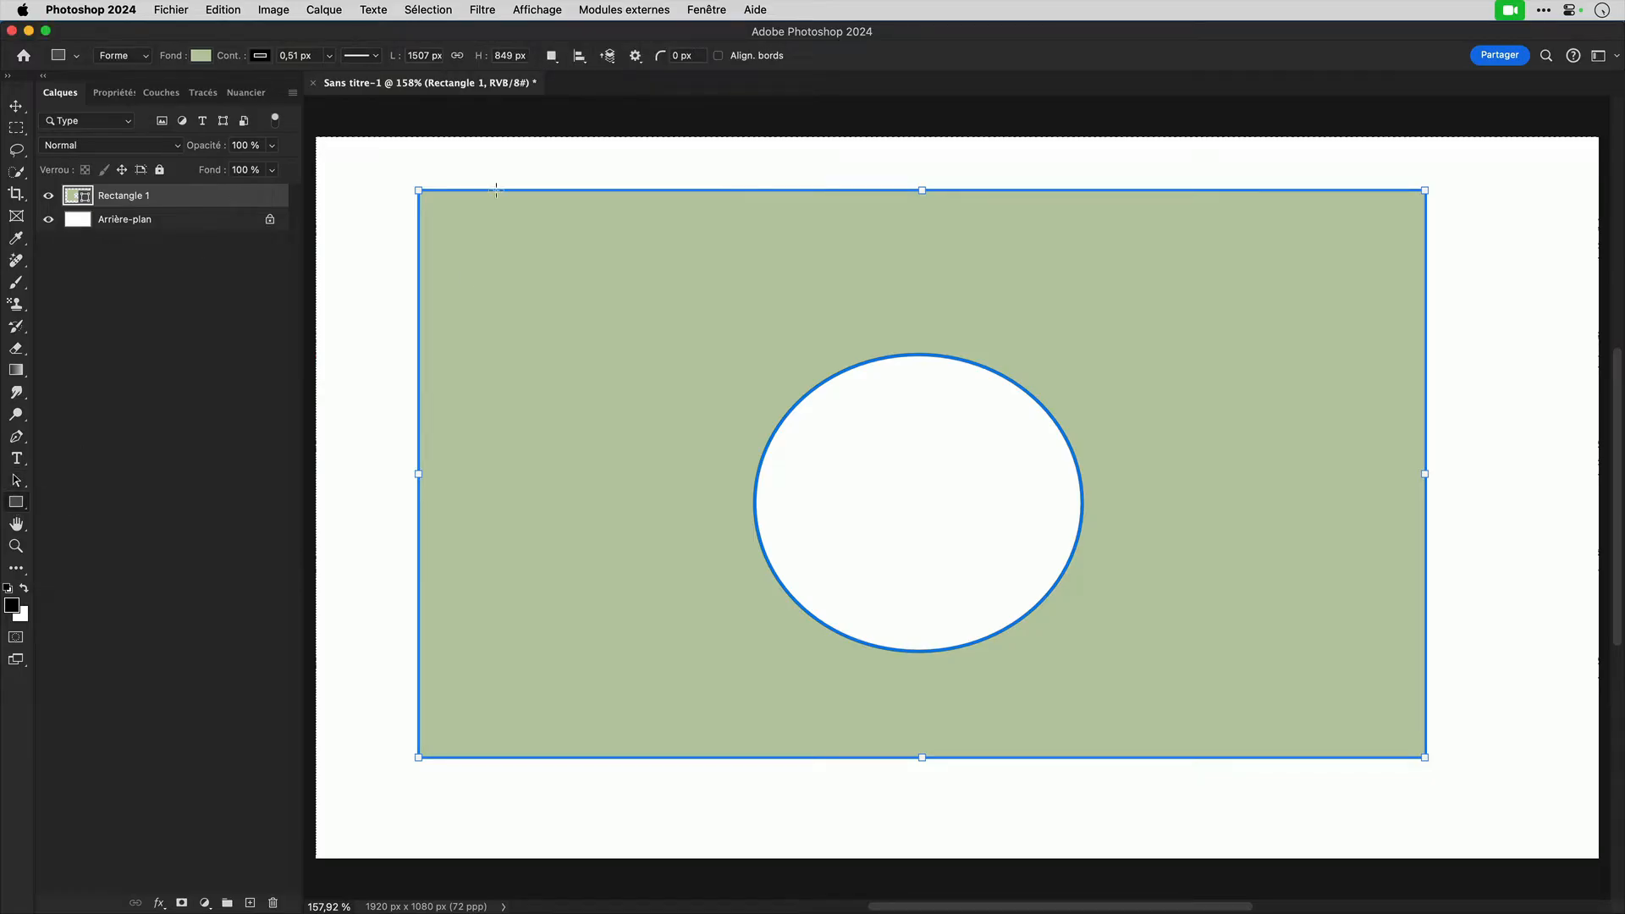
click(551, 56)
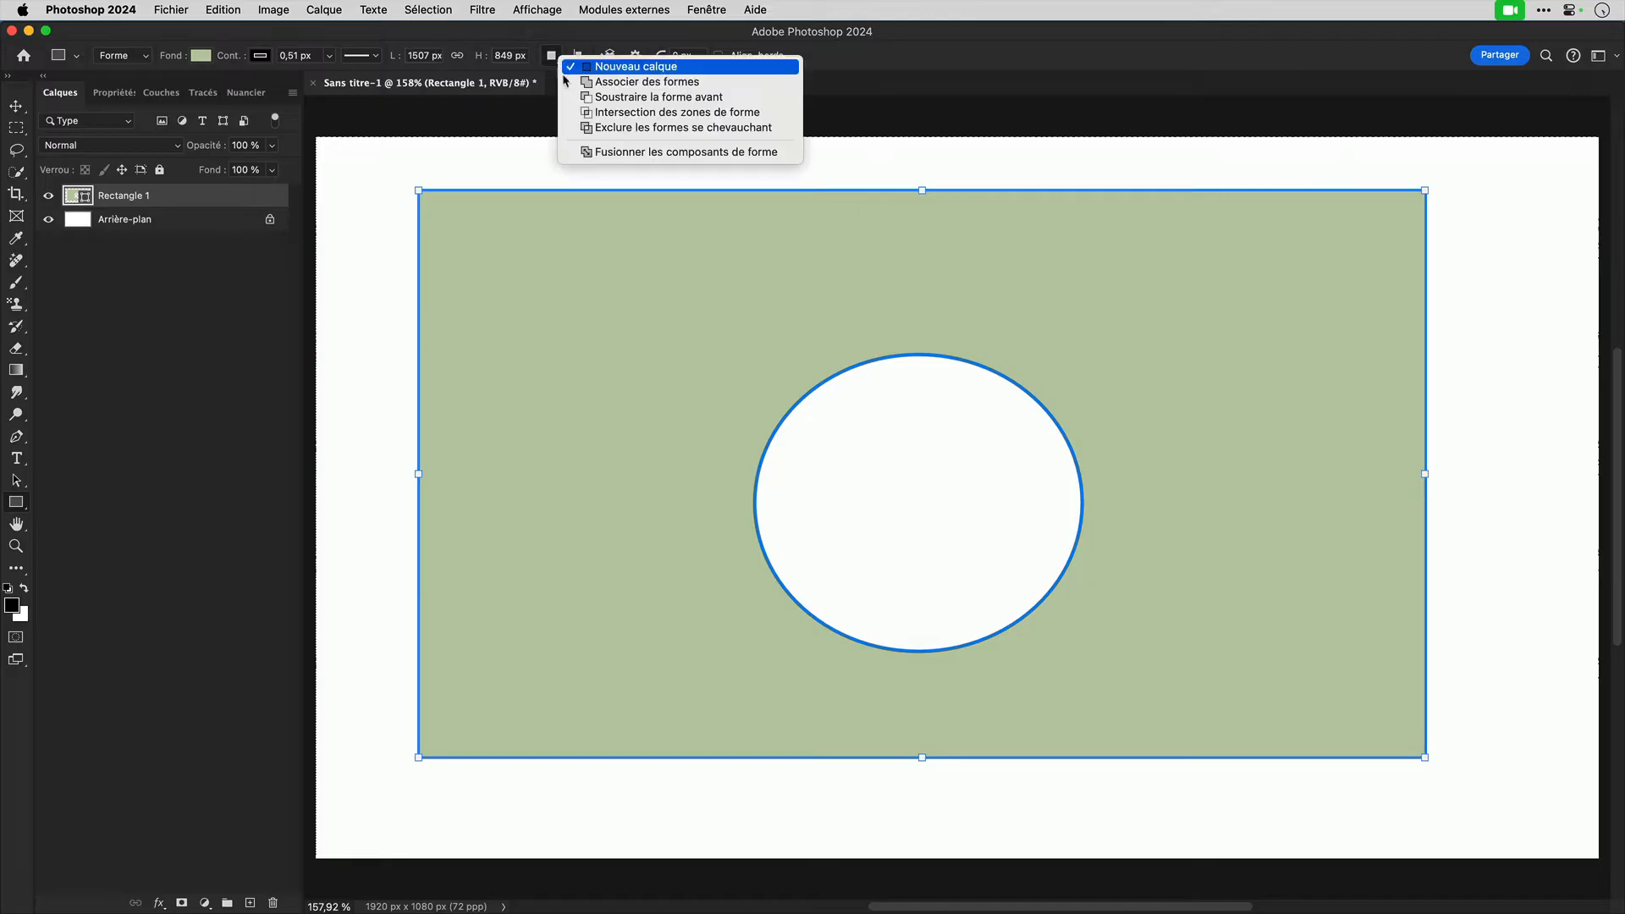
click(576, 98)
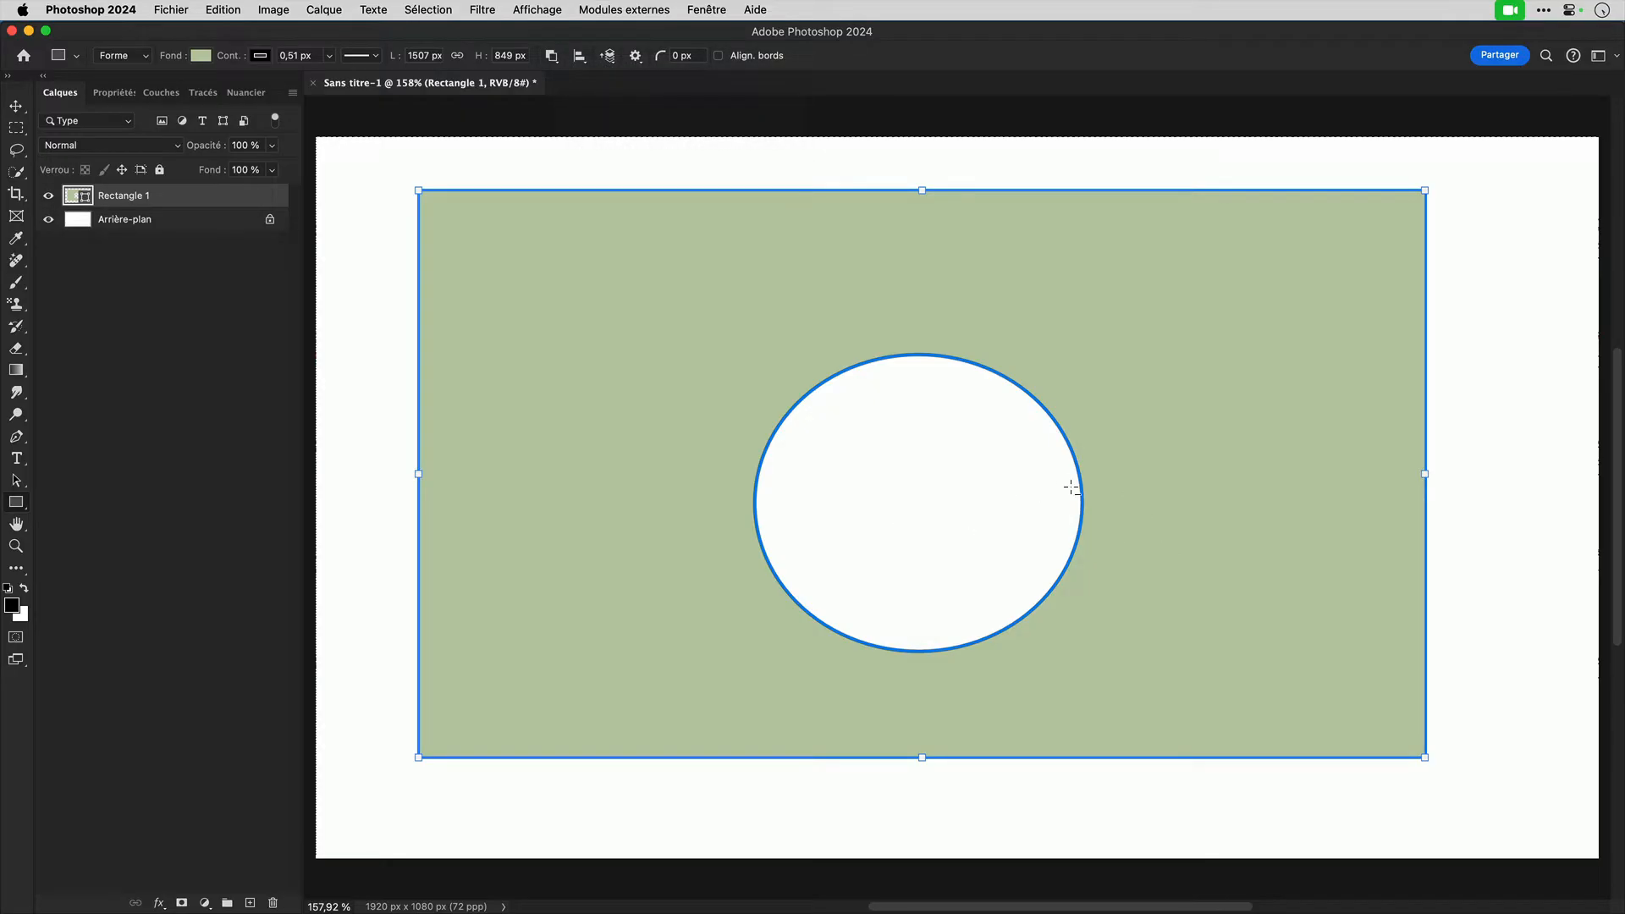
drag(1071, 488, 1436, 493)
Fill the cut-out green shape with repeated Lorem ipsum text that wraps around the elliptical hole.
key(t)
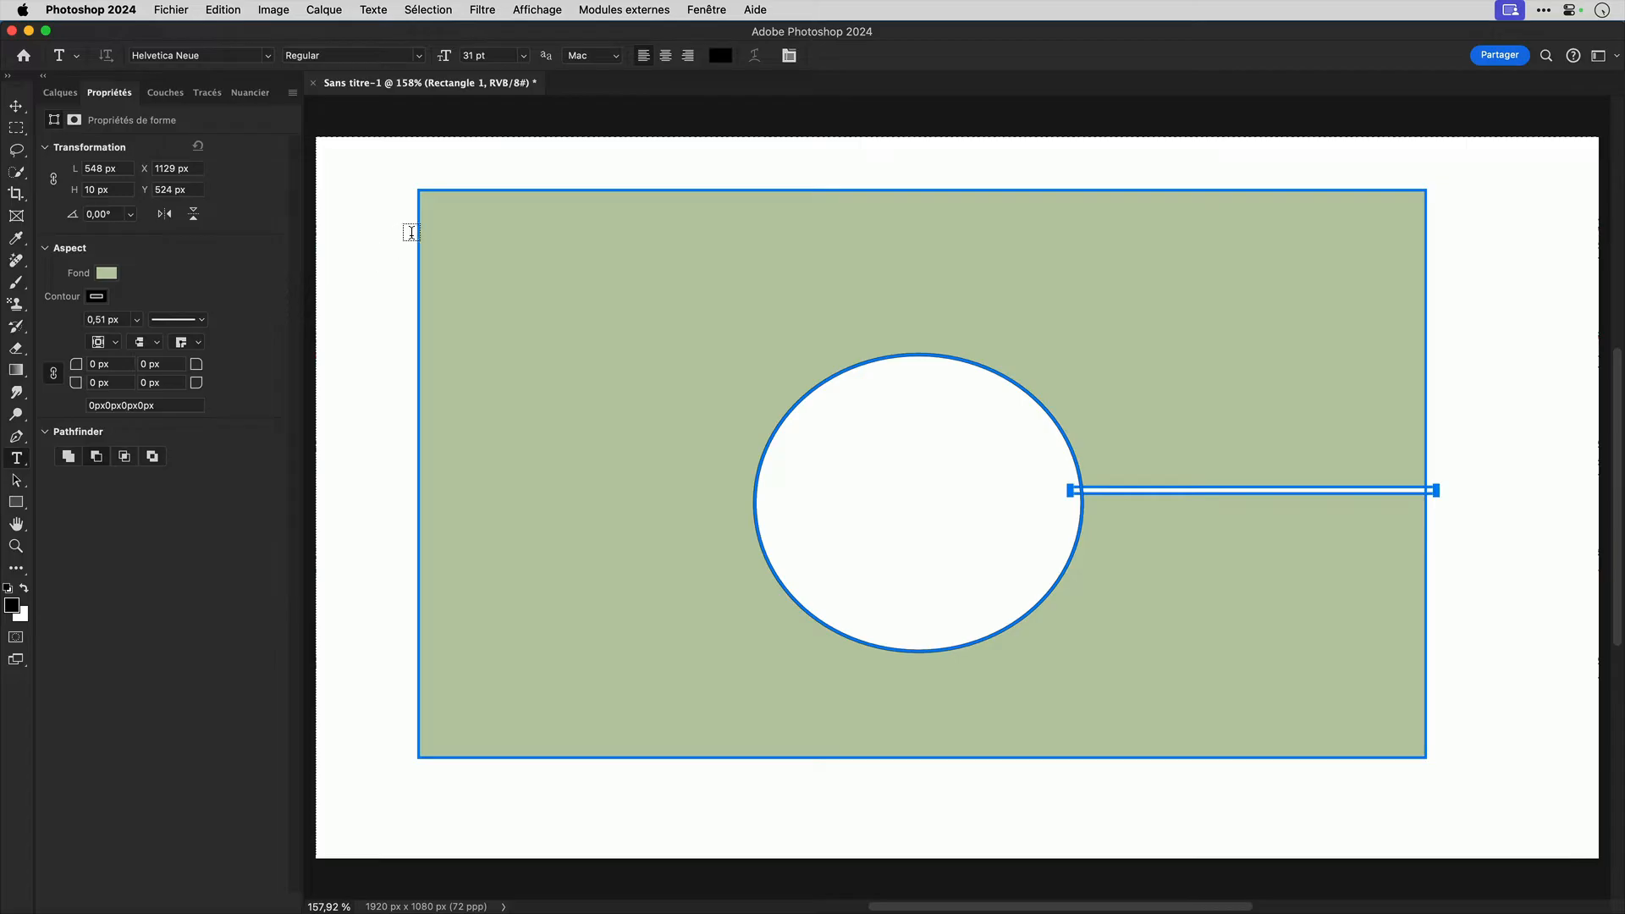
click(460, 219)
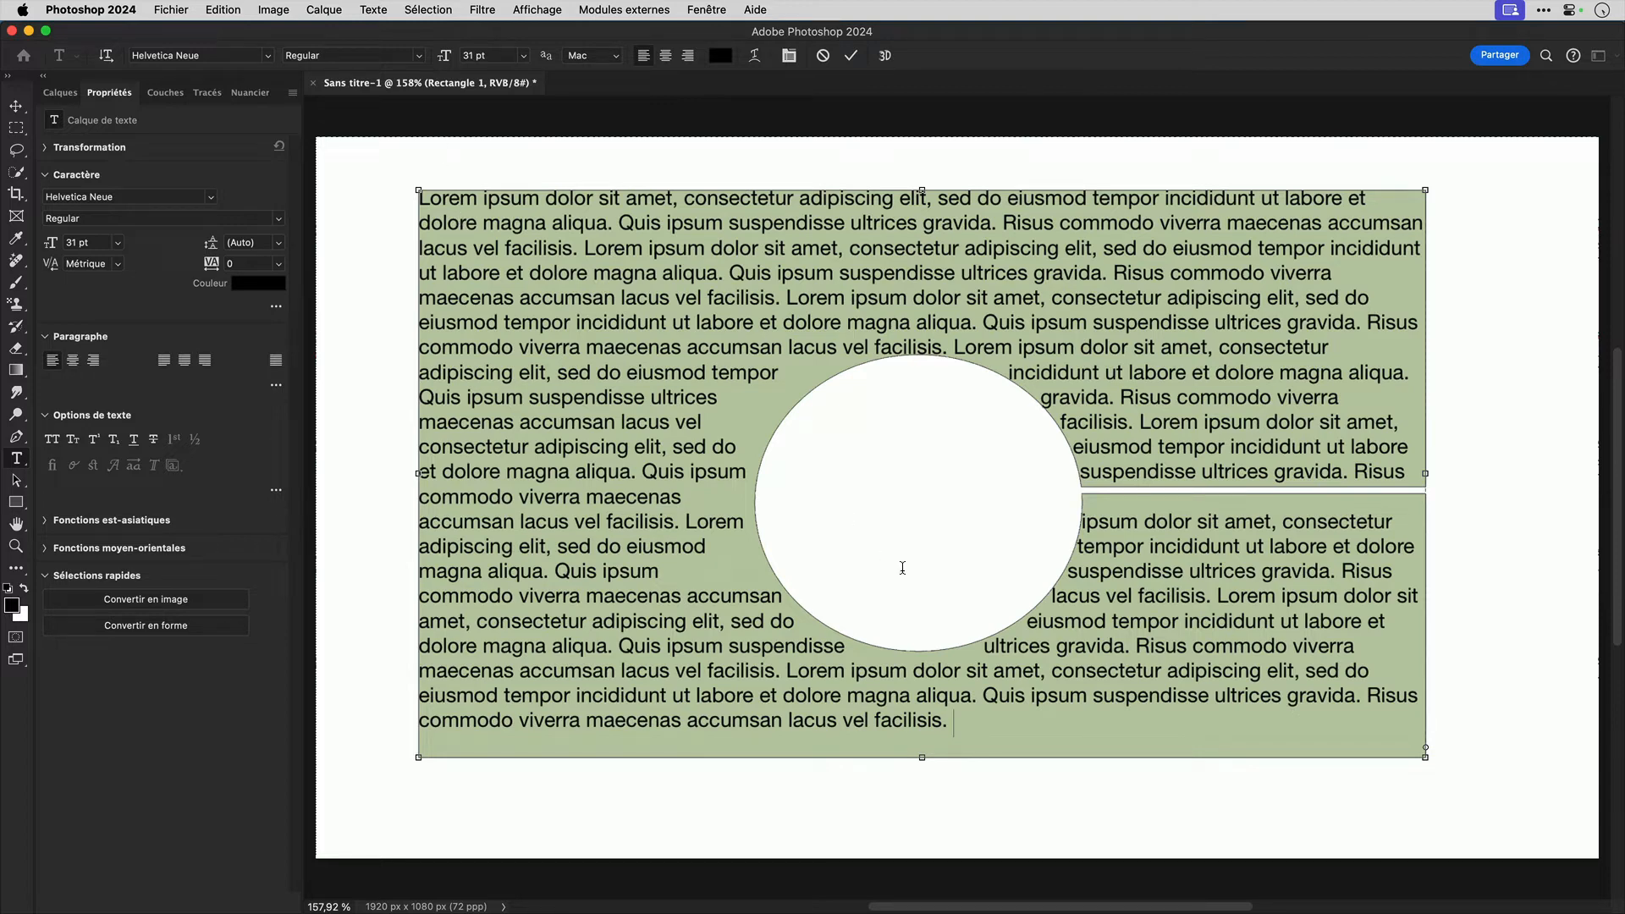
key(Escape)
Delete the thin connecting slot from the shape, accepting conversion to a regular path, and hide the Rectangle 1 layer.
key(a)
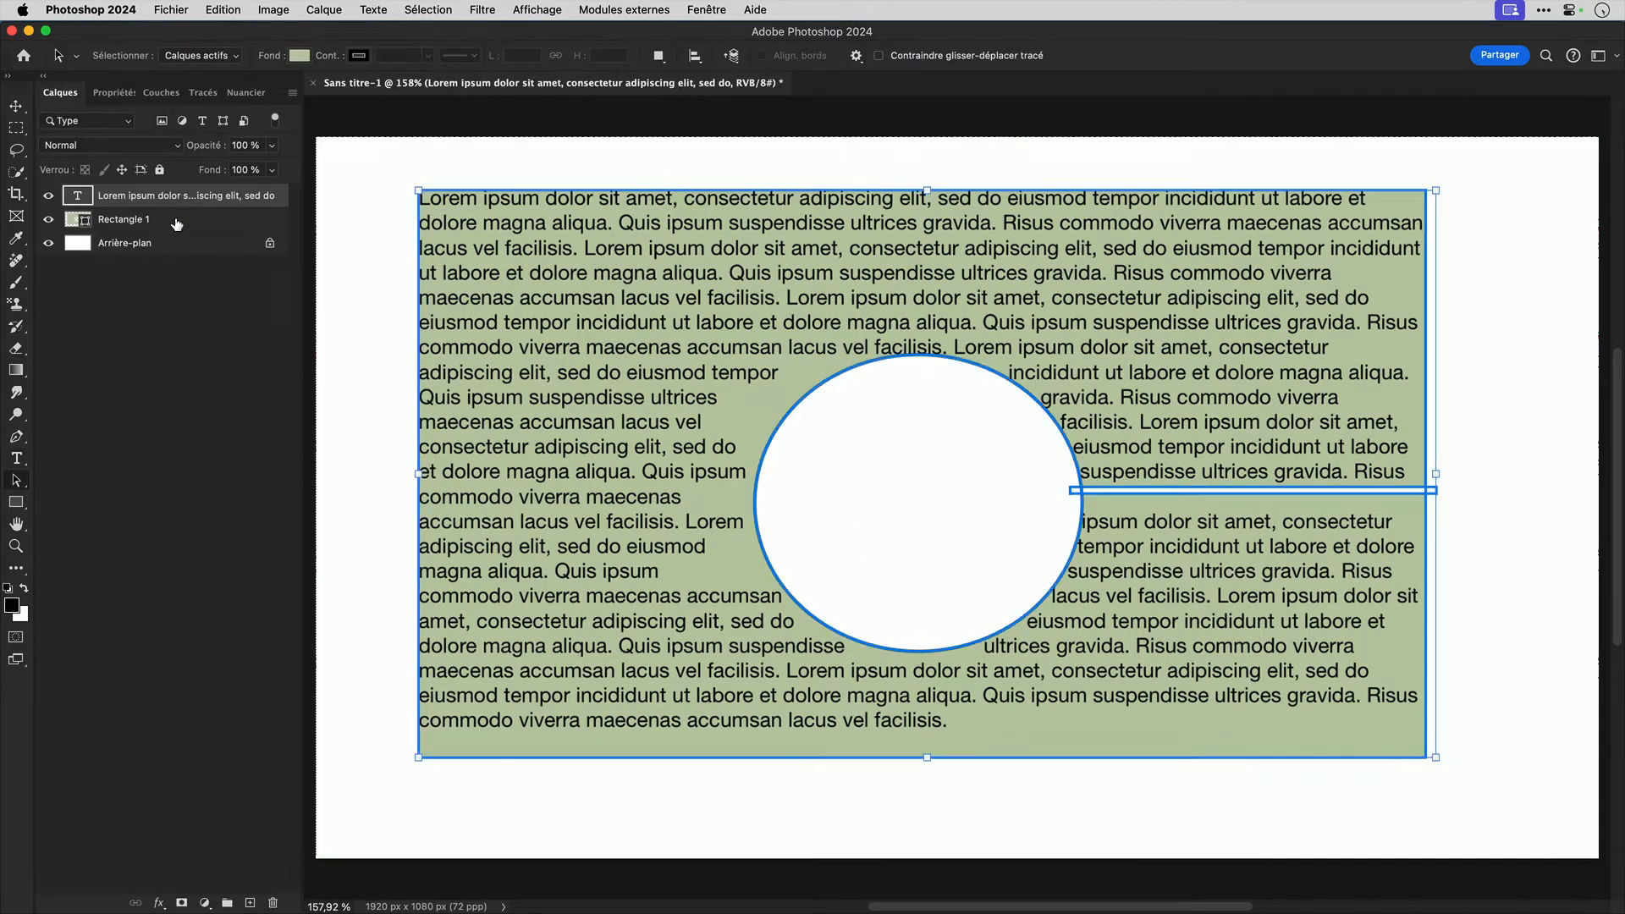
click(1139, 491)
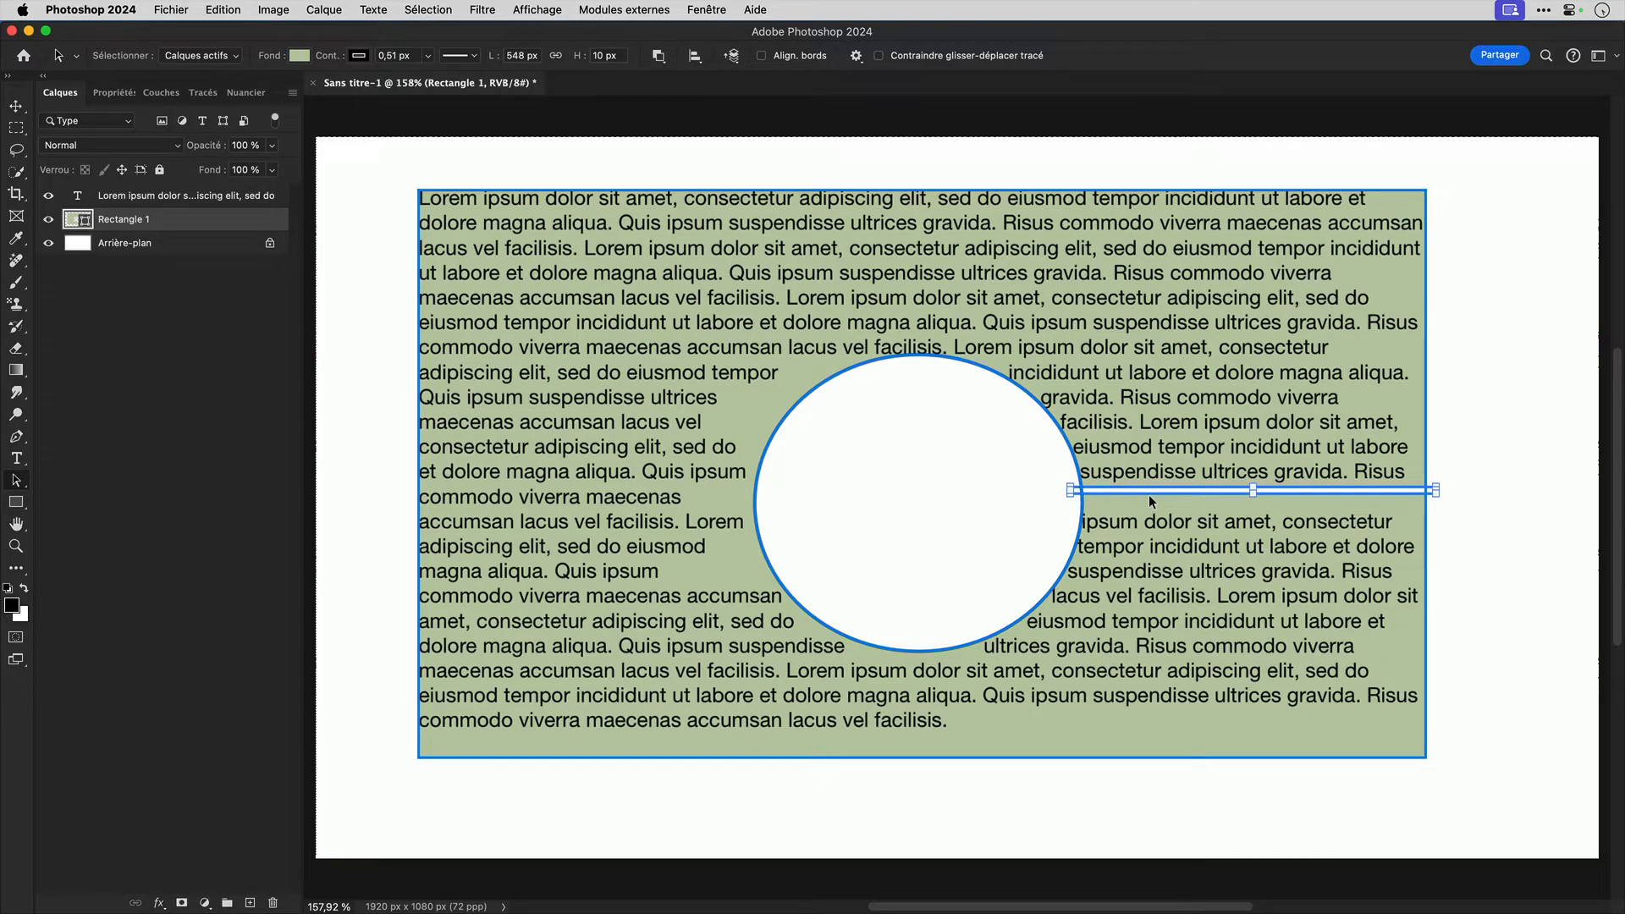
key(BackSpace)
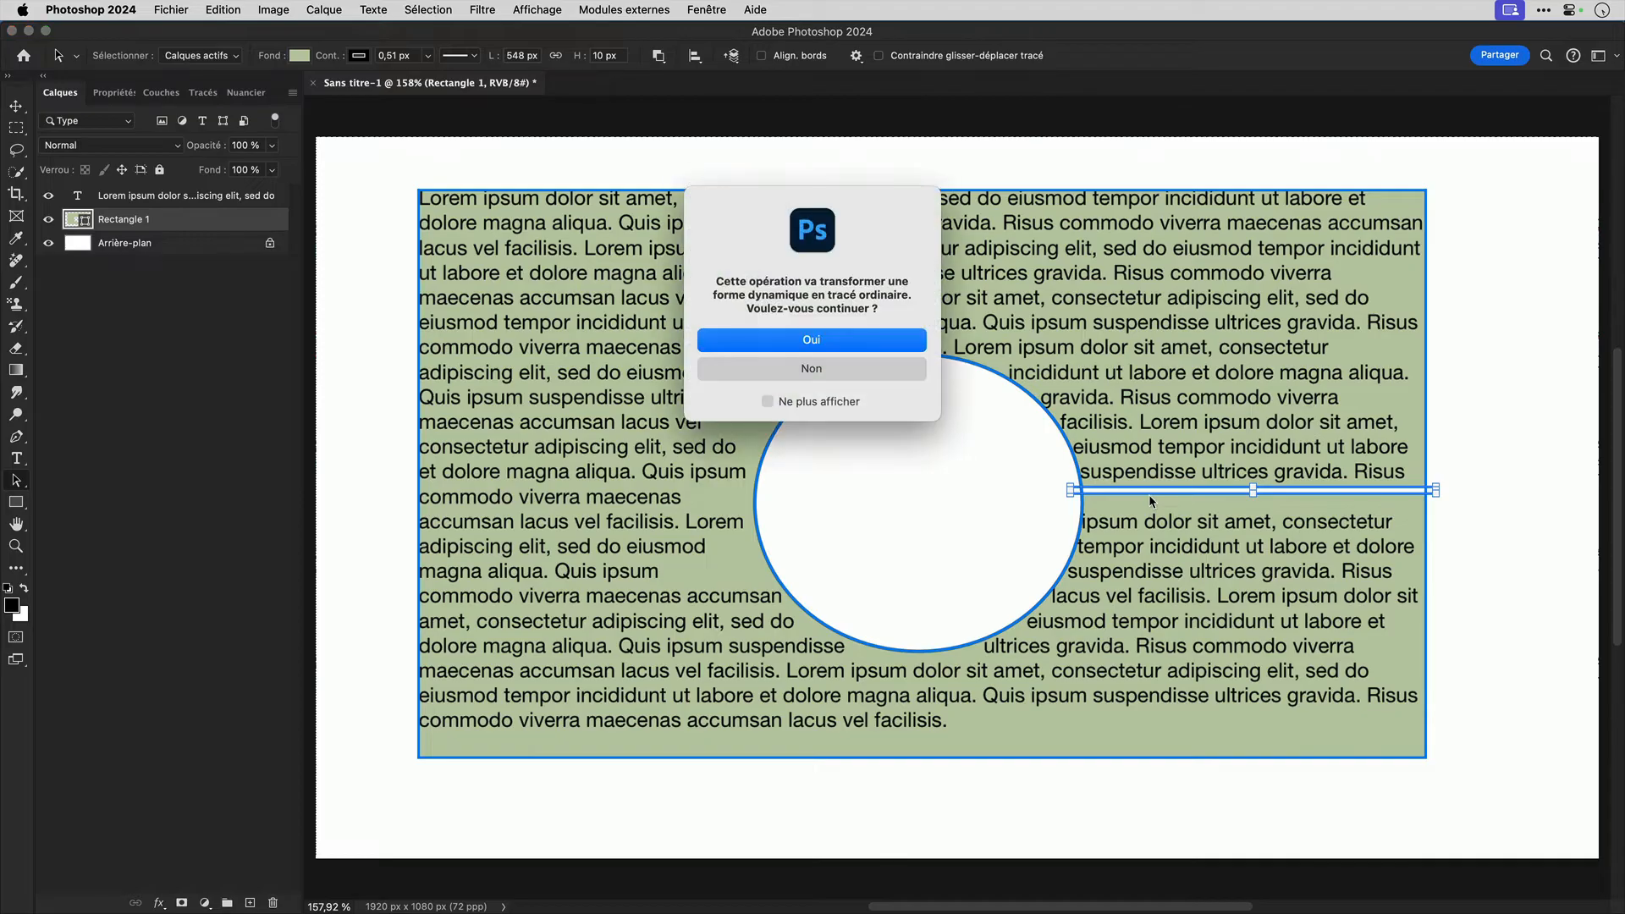
click(822, 348)
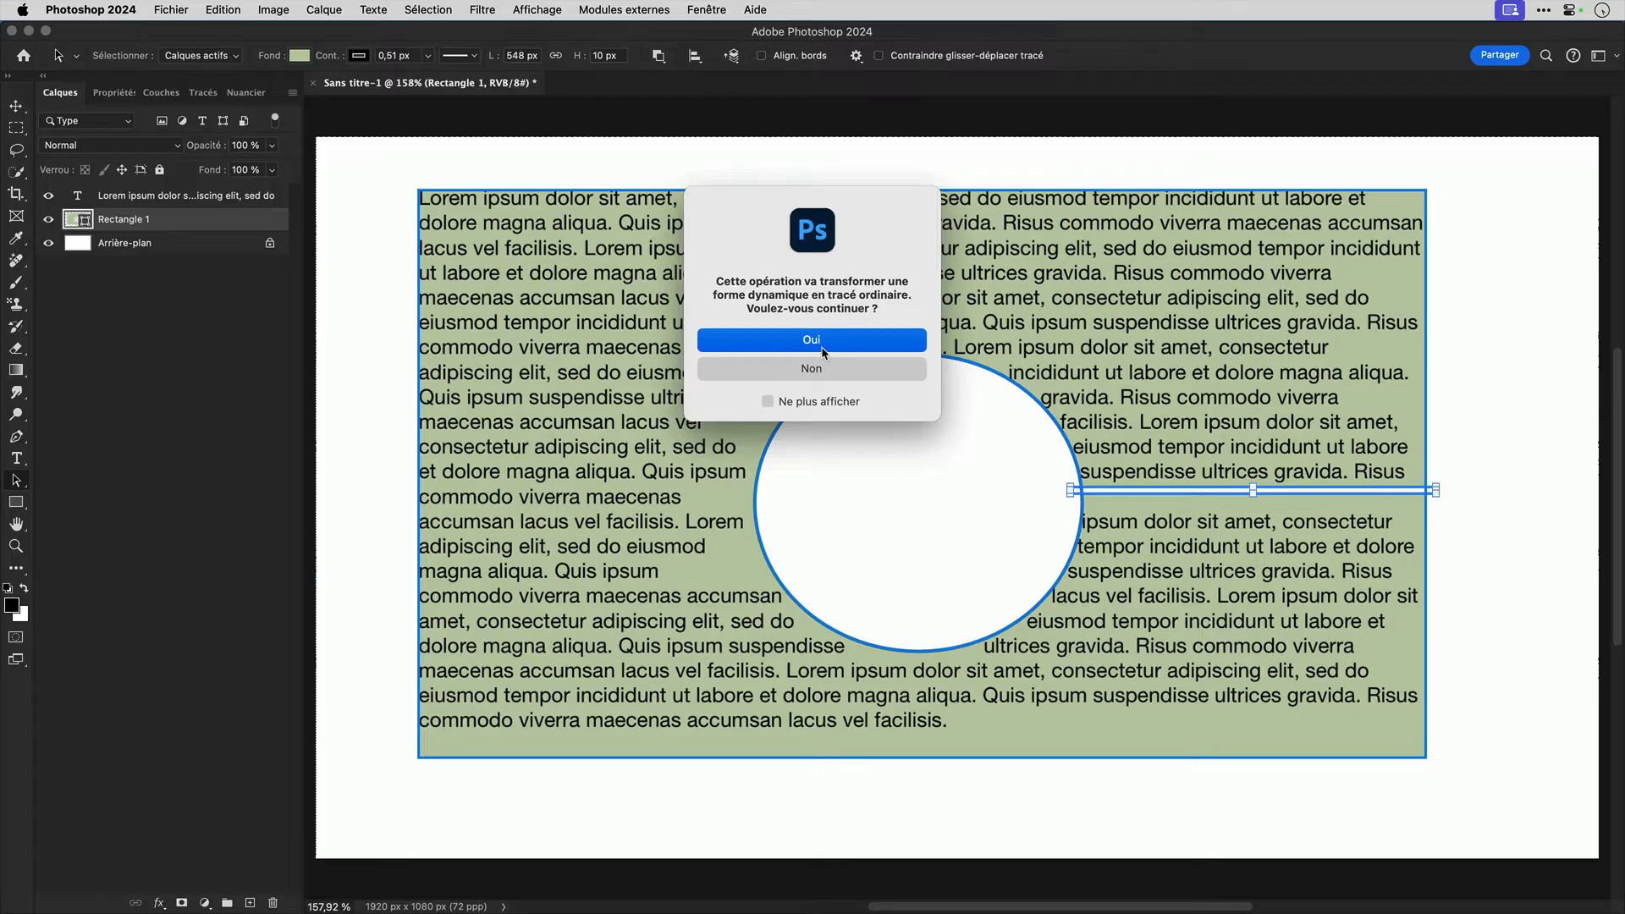
click(49, 220)
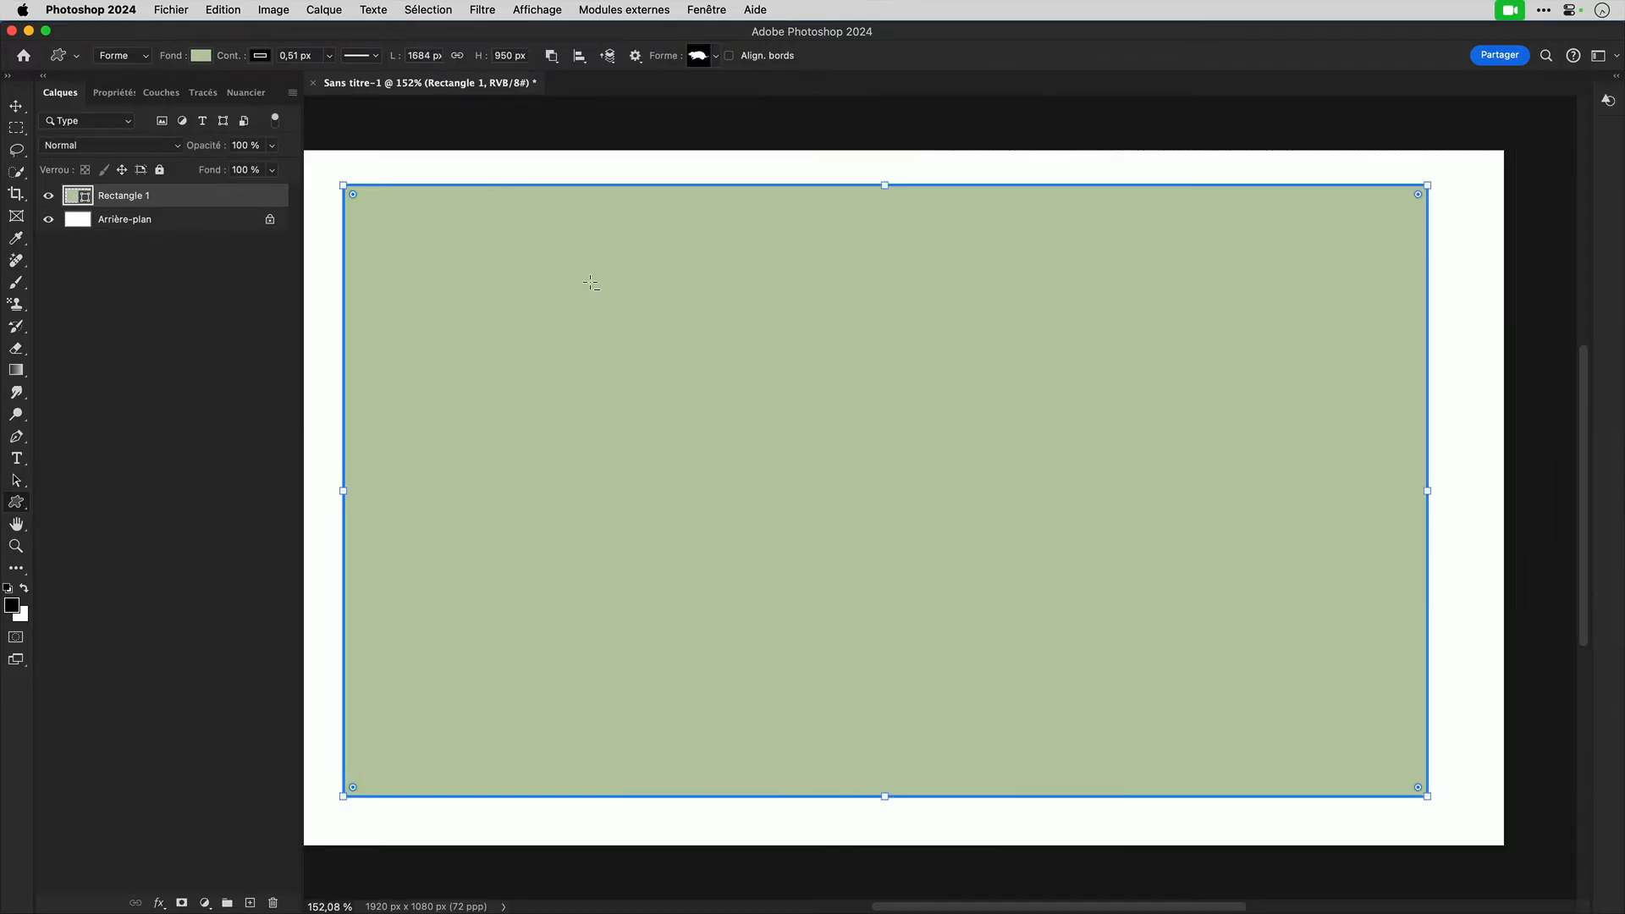
Subtract the long-tailed animal custom shape from the middle of the green rectangle.
right_click(20, 505)
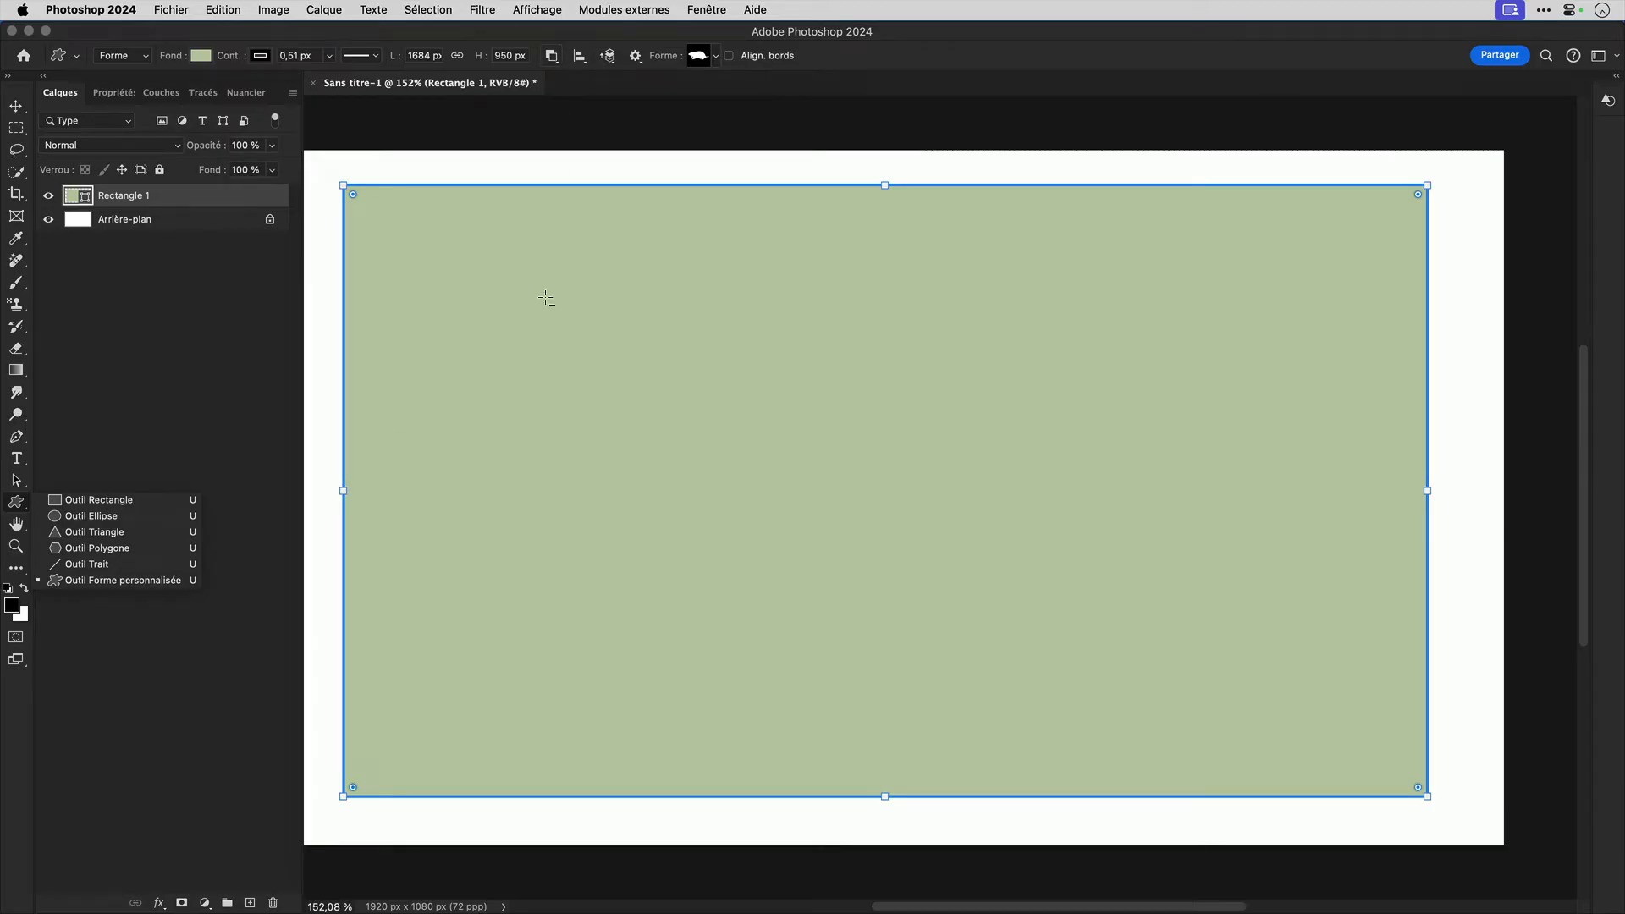
drag(467, 275, 1344, 719)
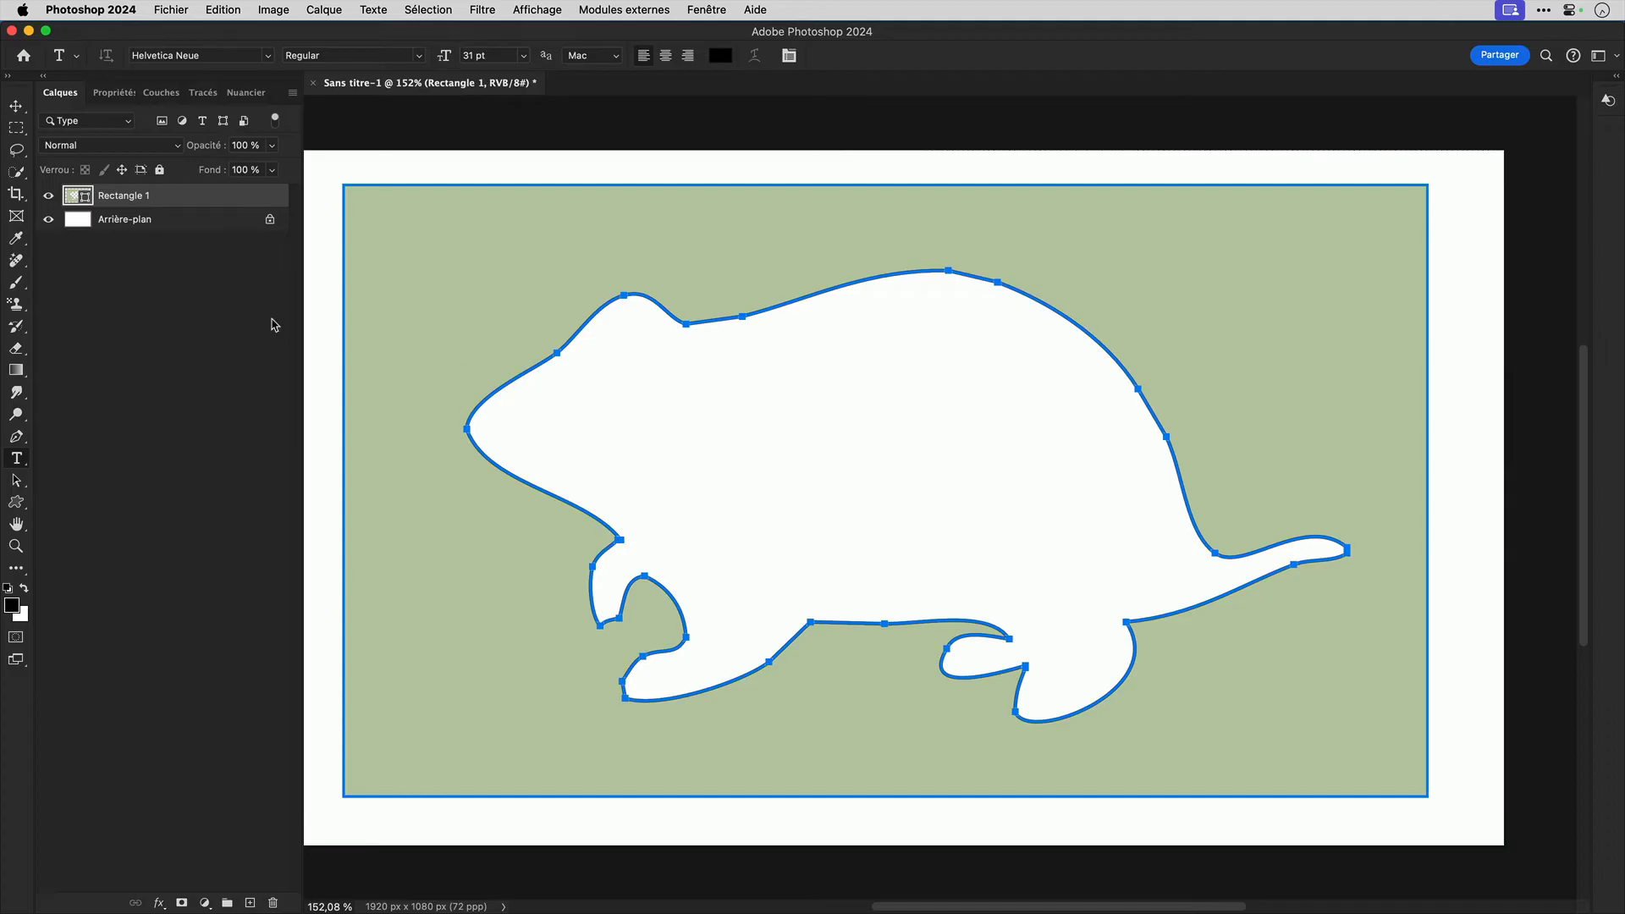
Draw a thin rectangle about 440 × 16 px on a new layer, running from the animal's back past the green shape's right edge.
click(15, 502)
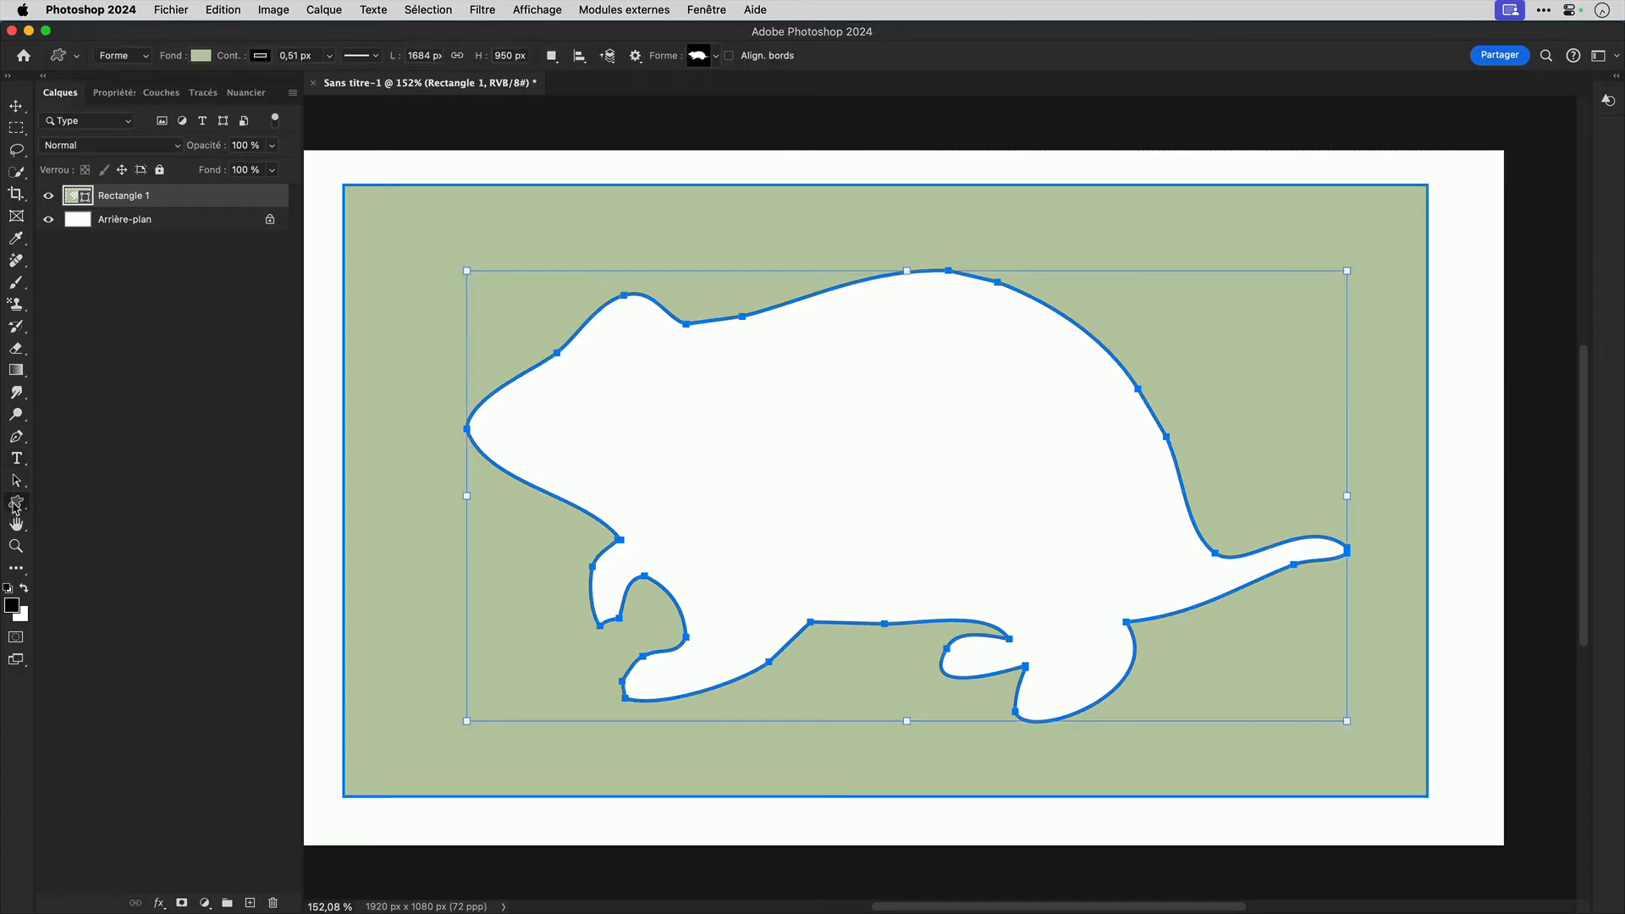
click(83, 500)
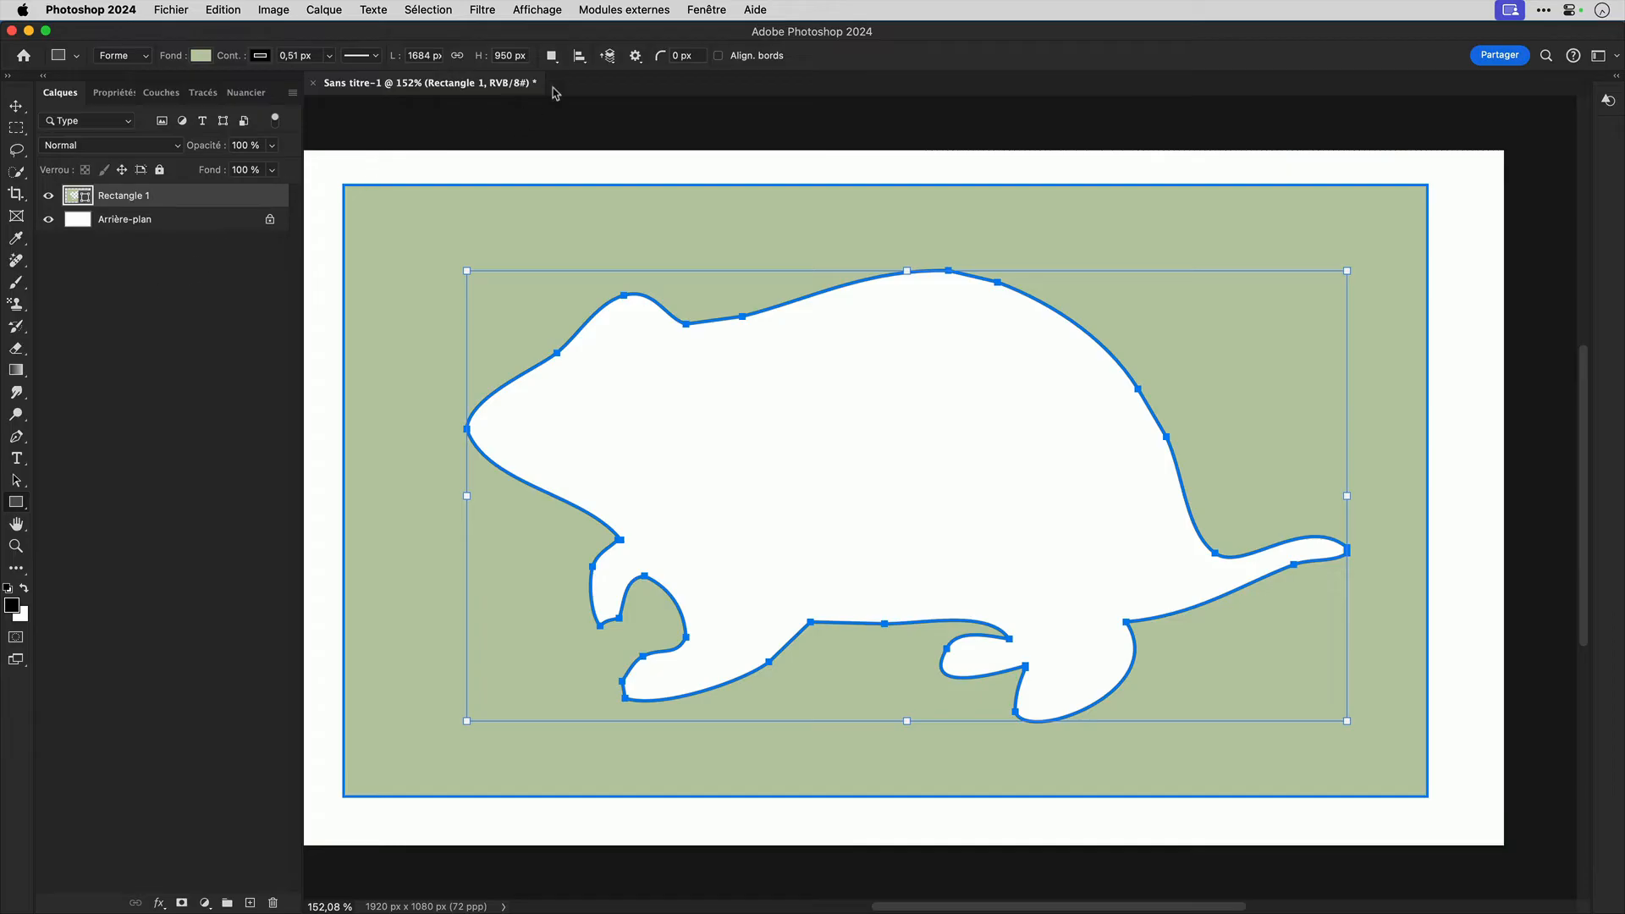
click(551, 55)
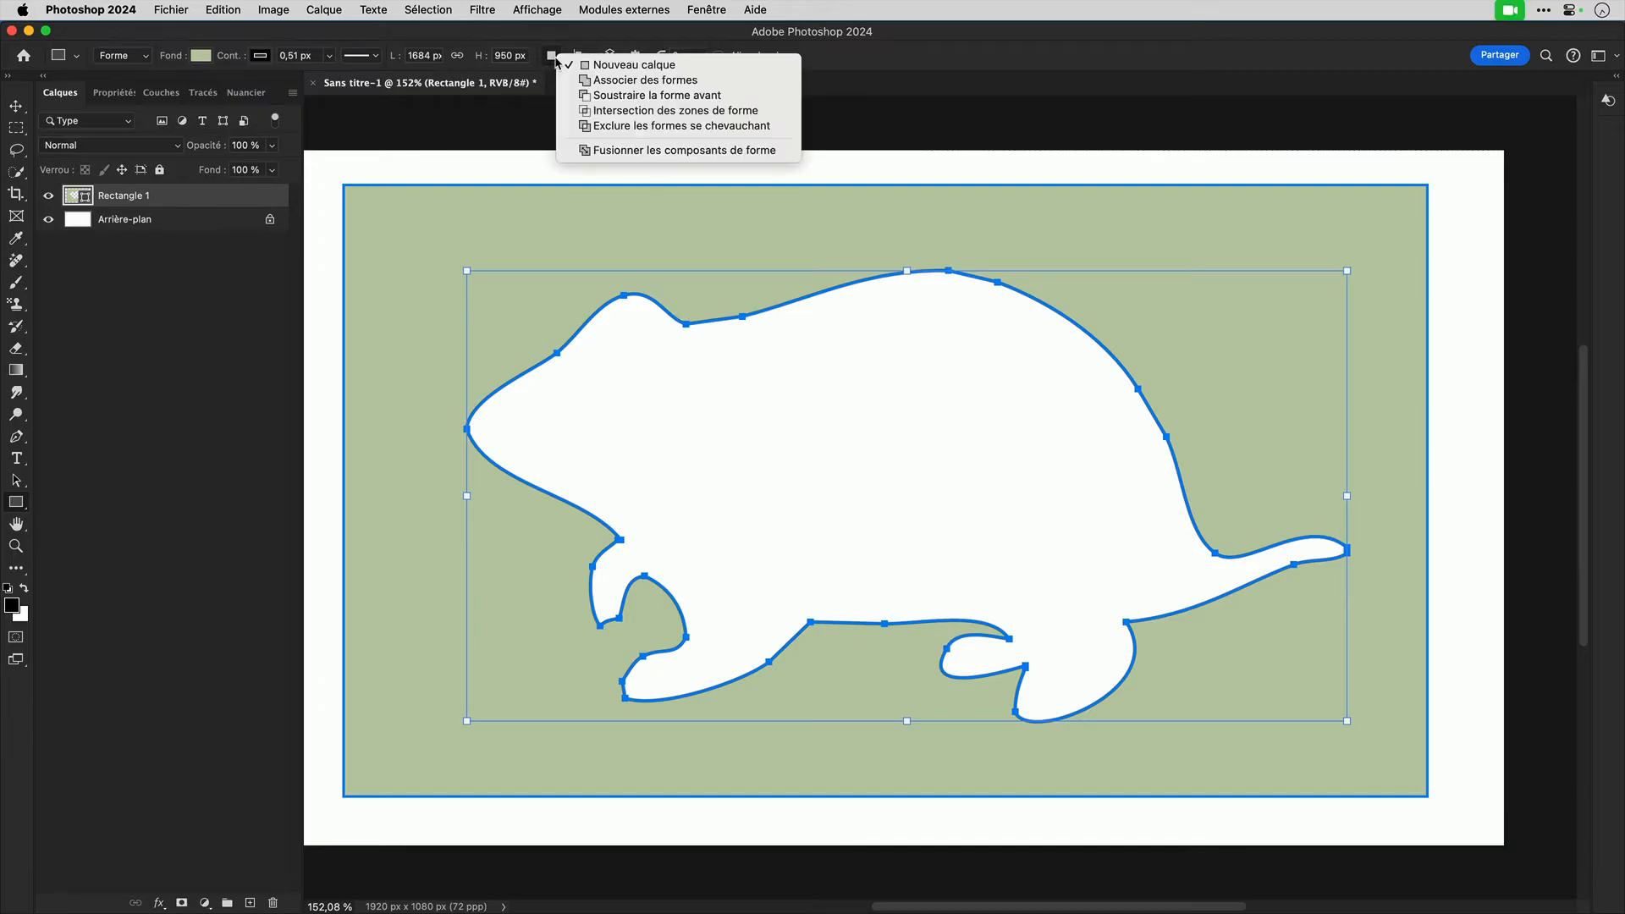
click(590, 95)
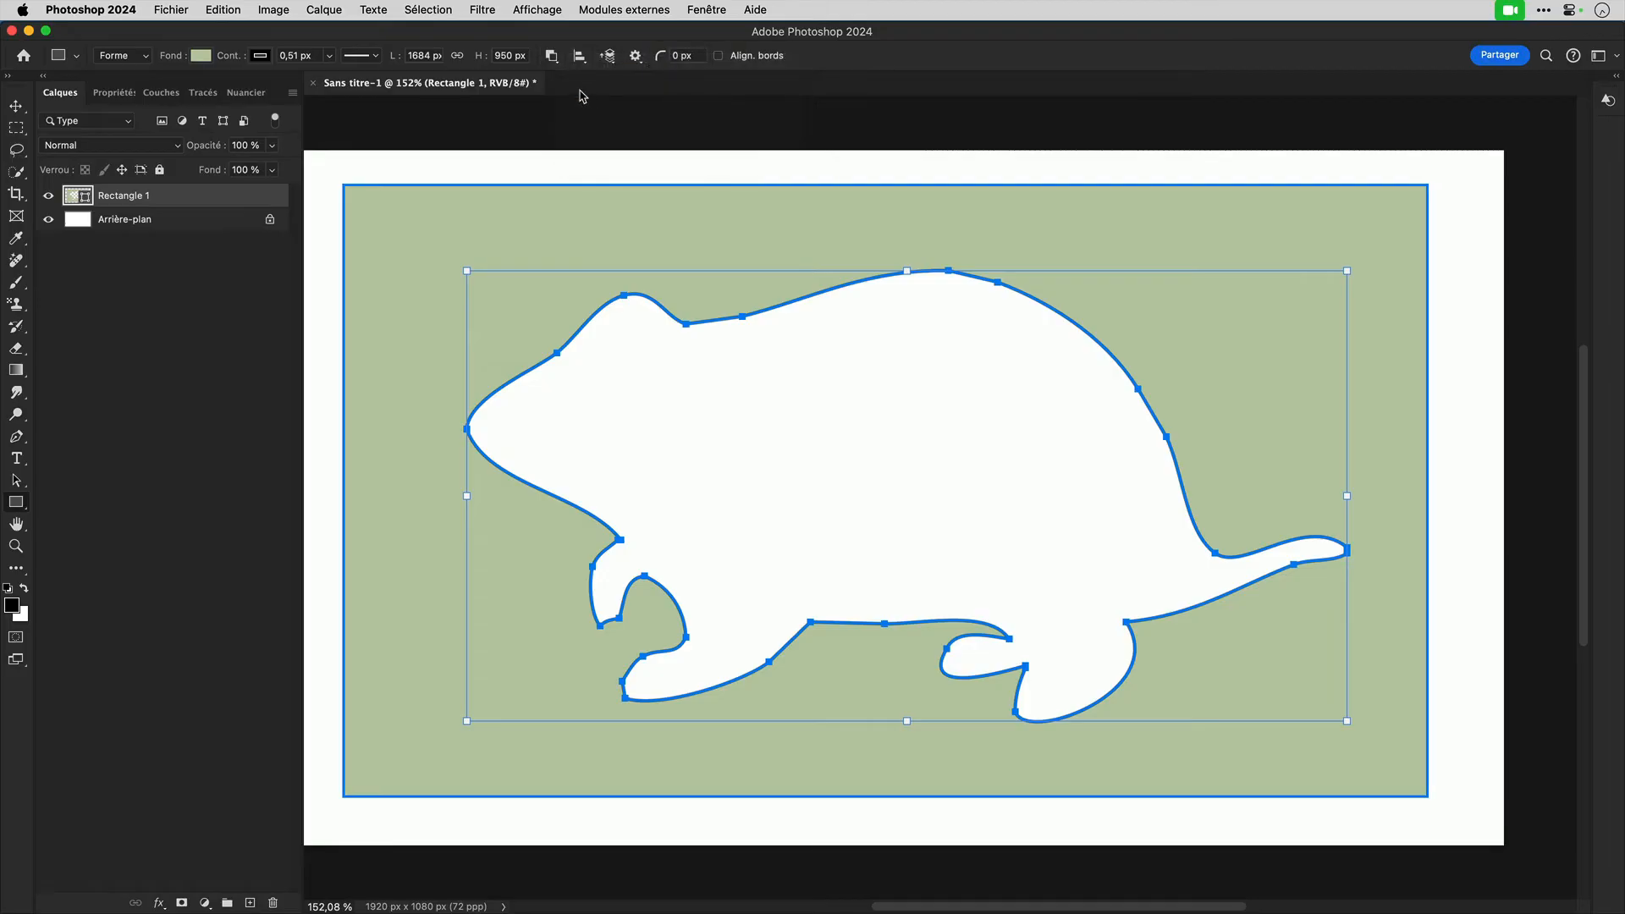
click(552, 57)
click(582, 64)
drag(1160, 461, 1443, 471)
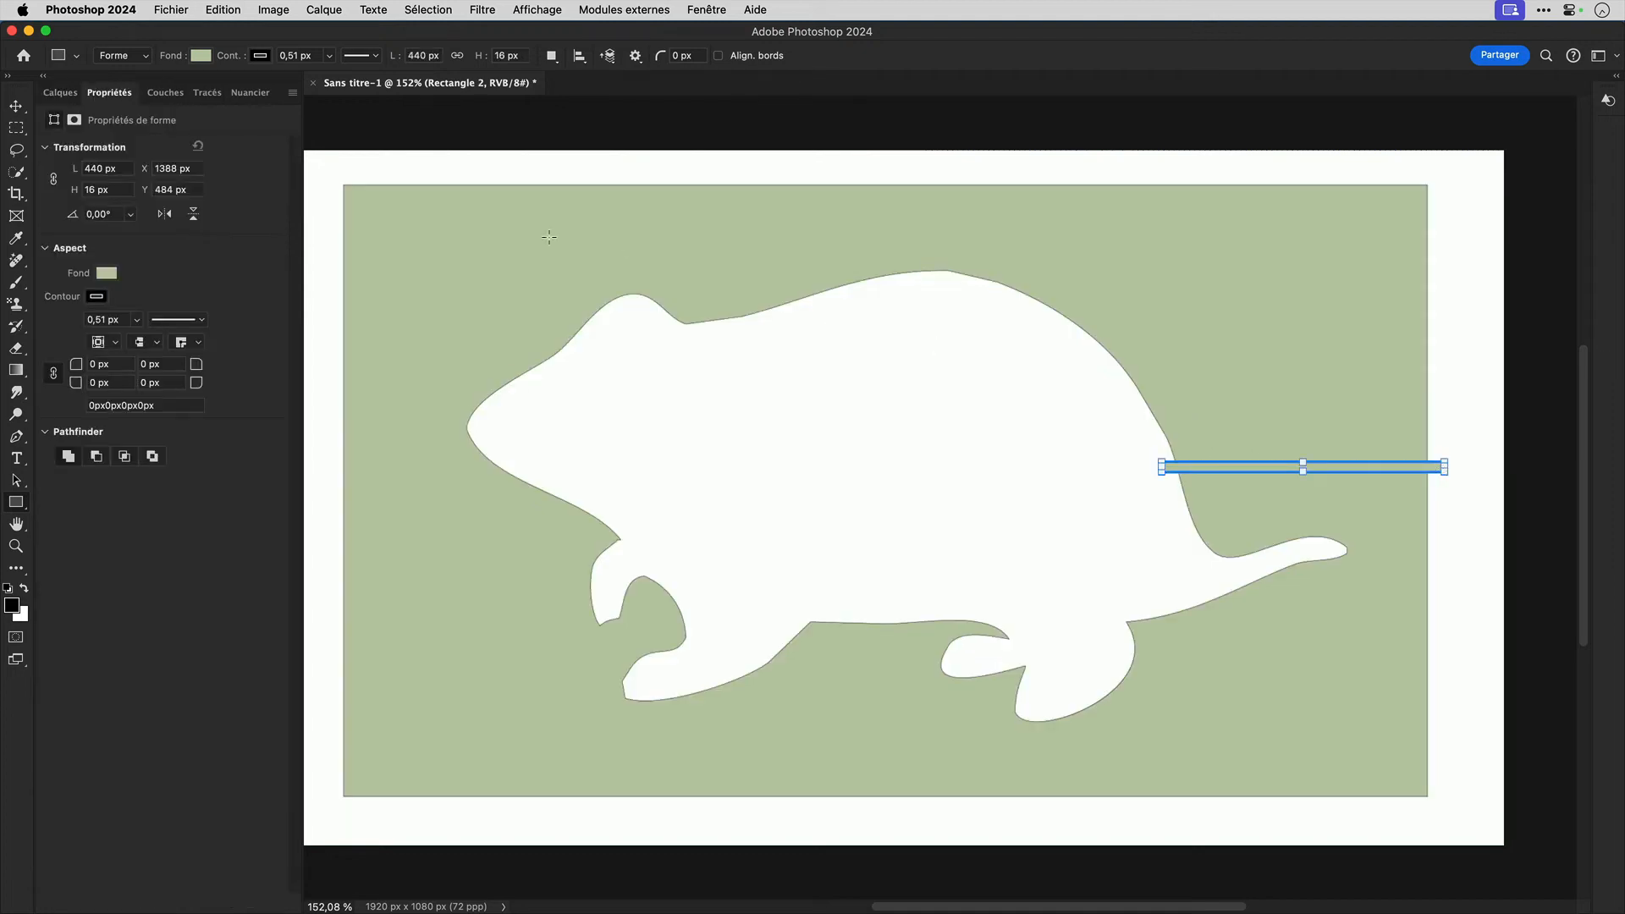
Subtract the thin Rectangle 2 shape from the green Rectangle 1 shape to cut a slot connecting the animal hole to the outer edge.
click(60, 93)
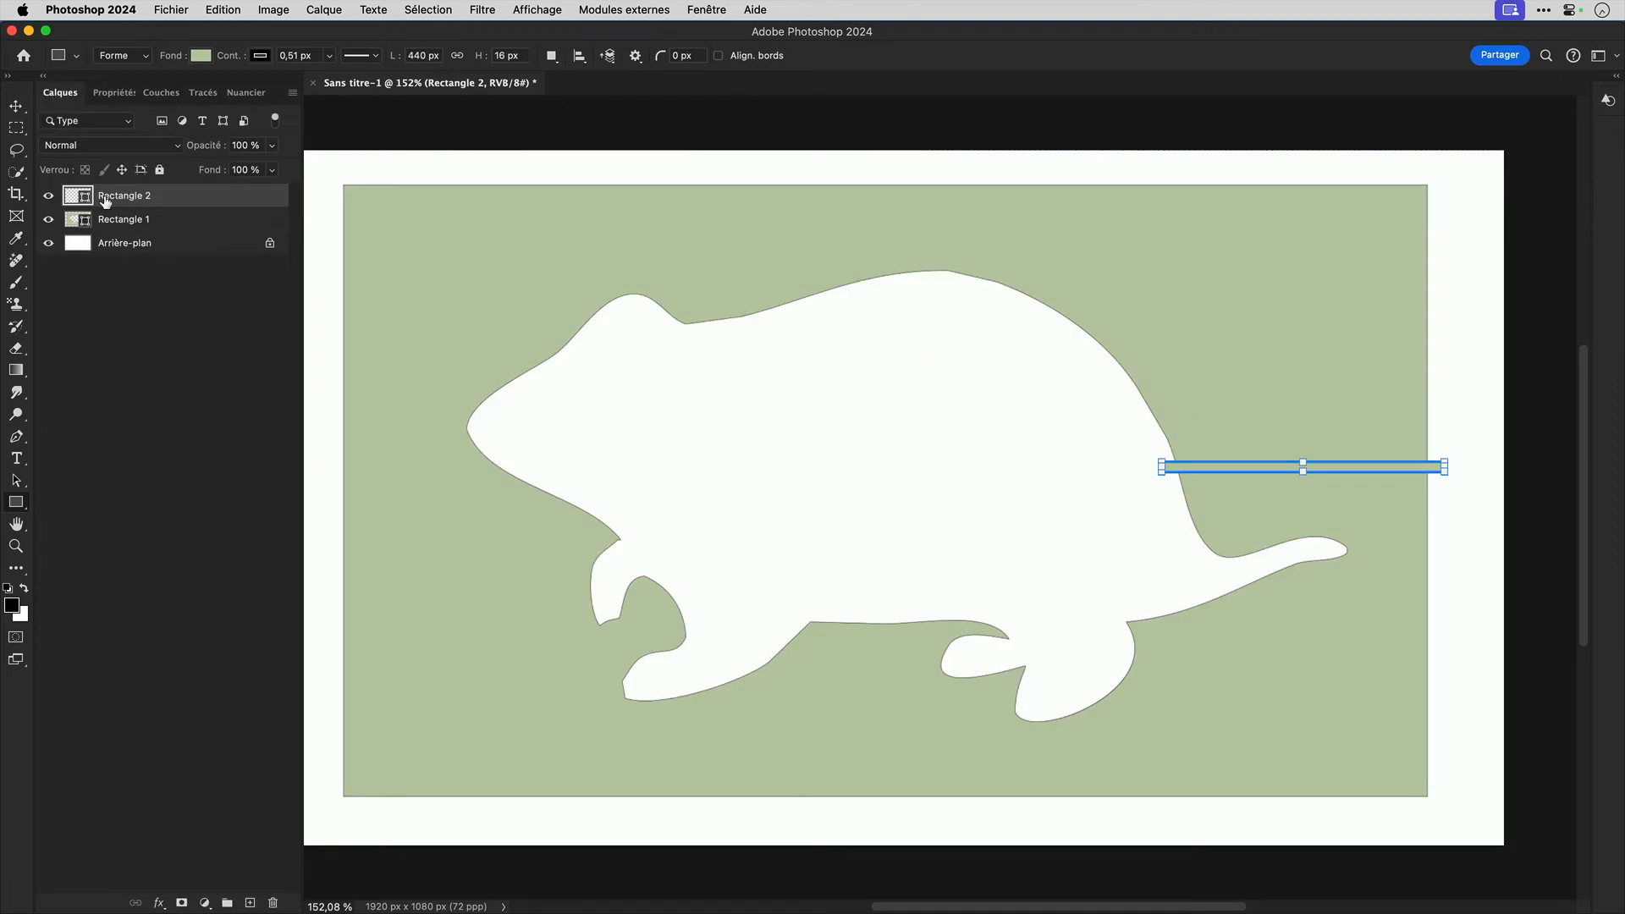
click(49, 220)
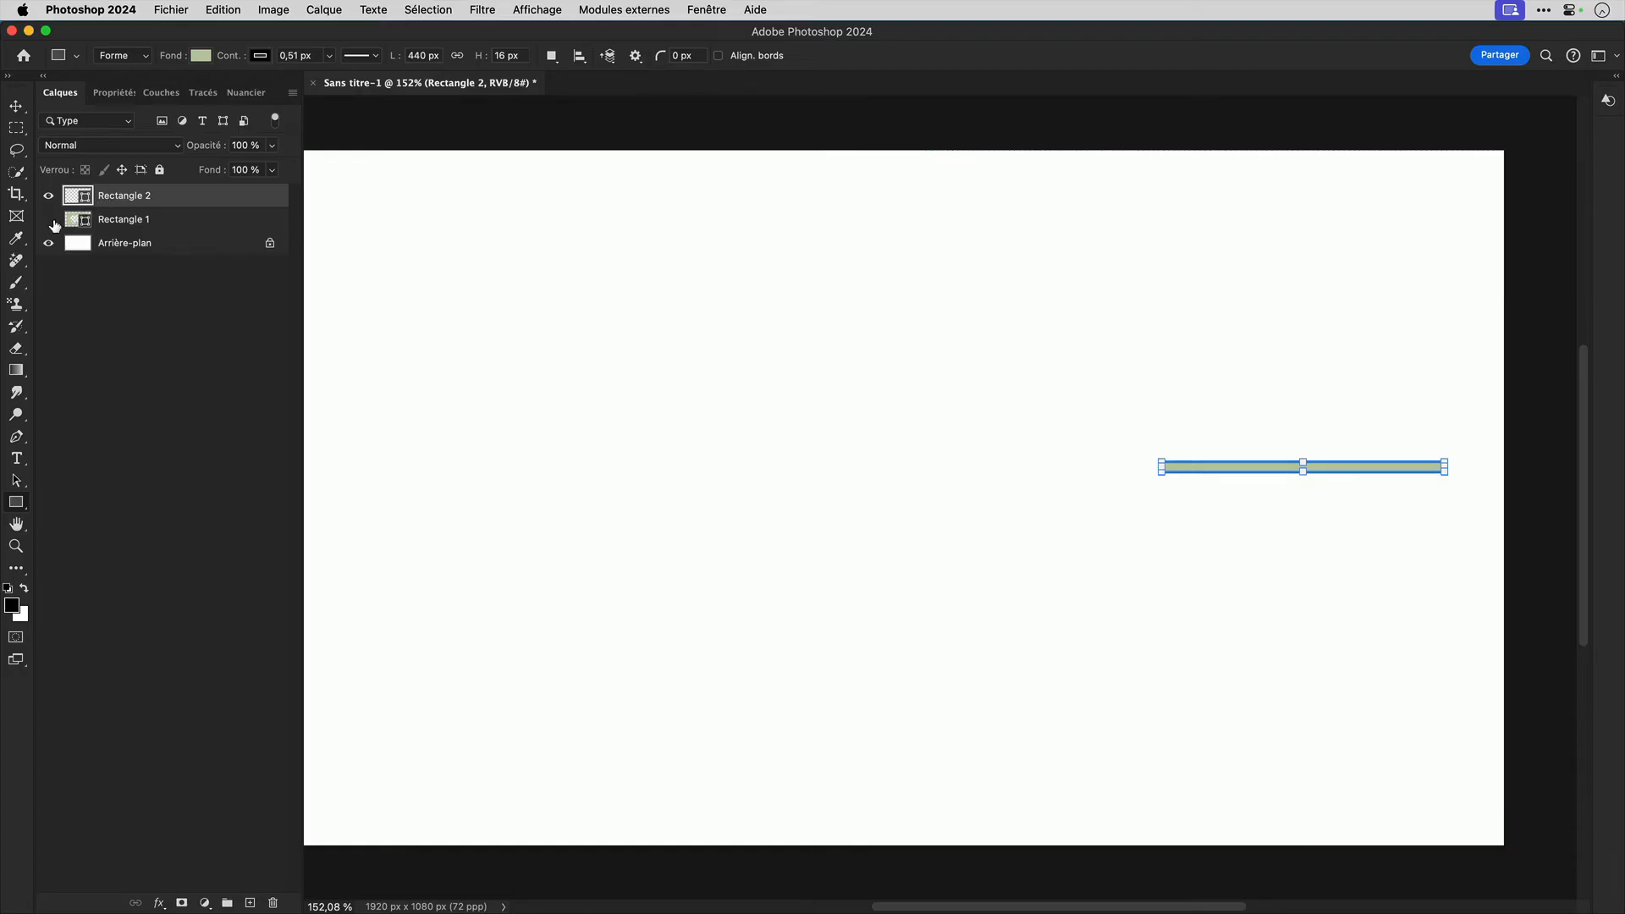
click(49, 220)
click(48, 196)
click(48, 197)
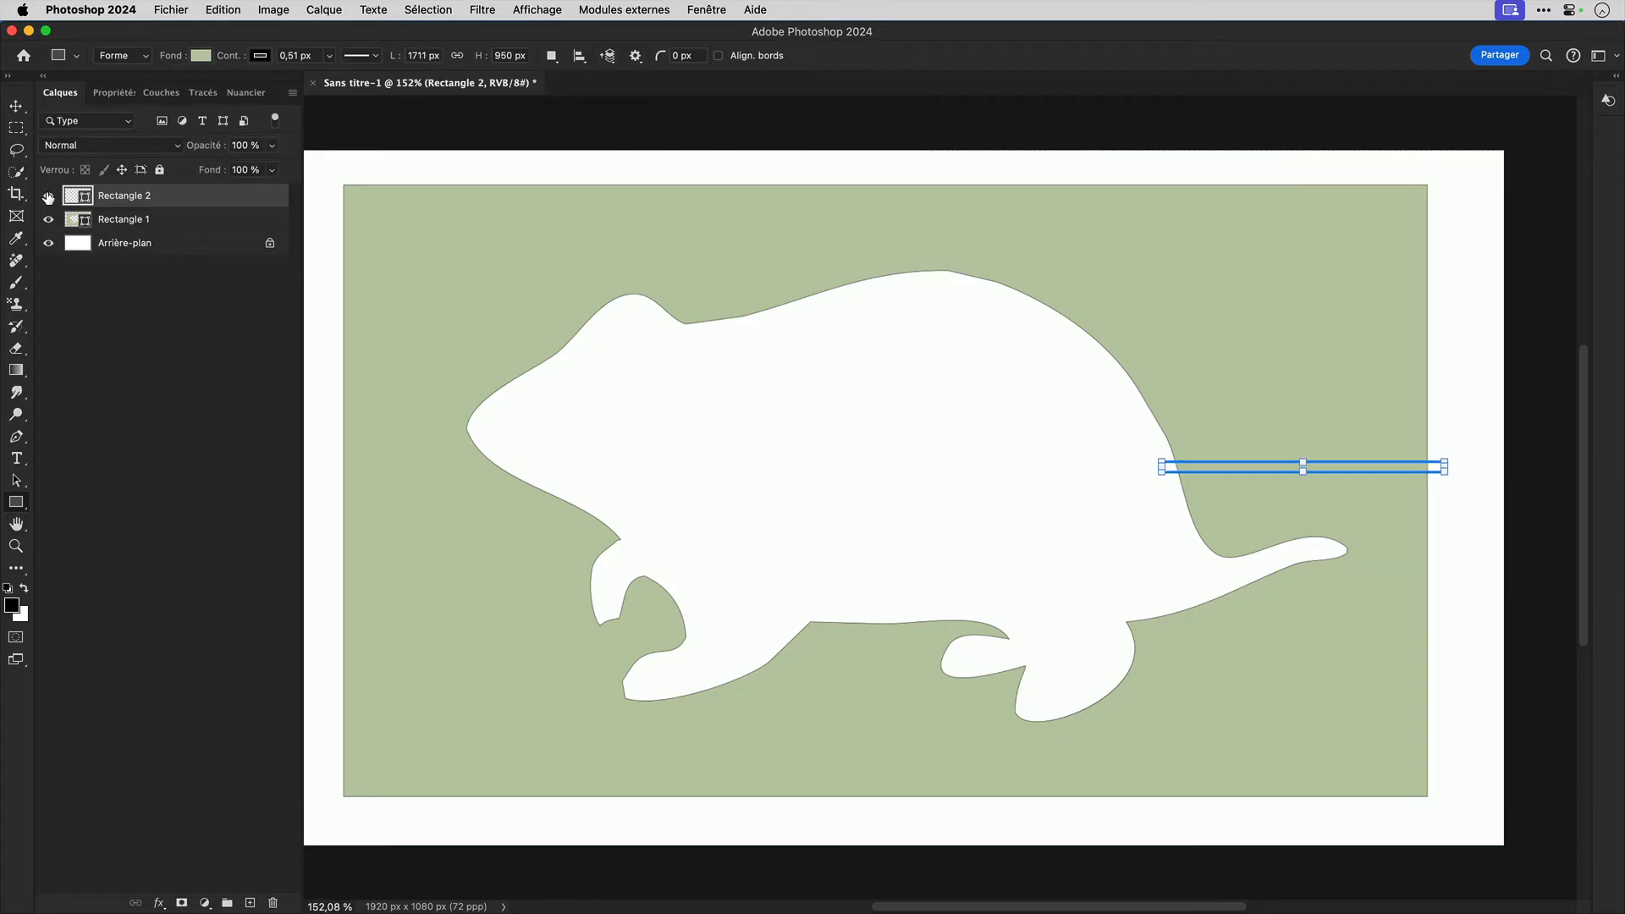
shift+click(153, 222)
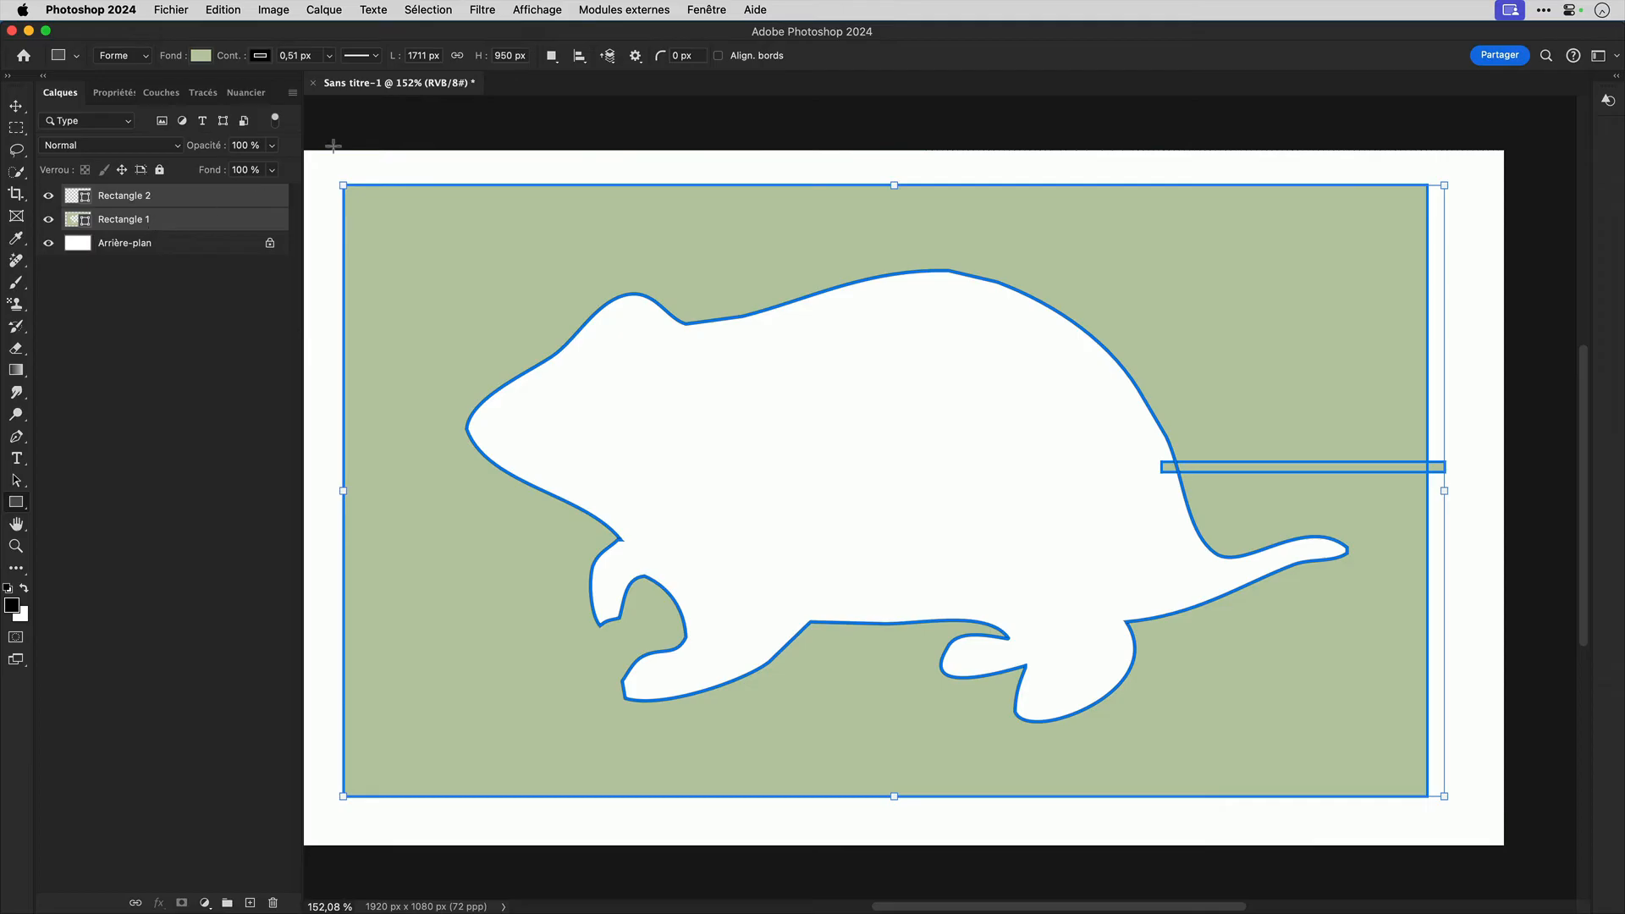
click(323, 10)
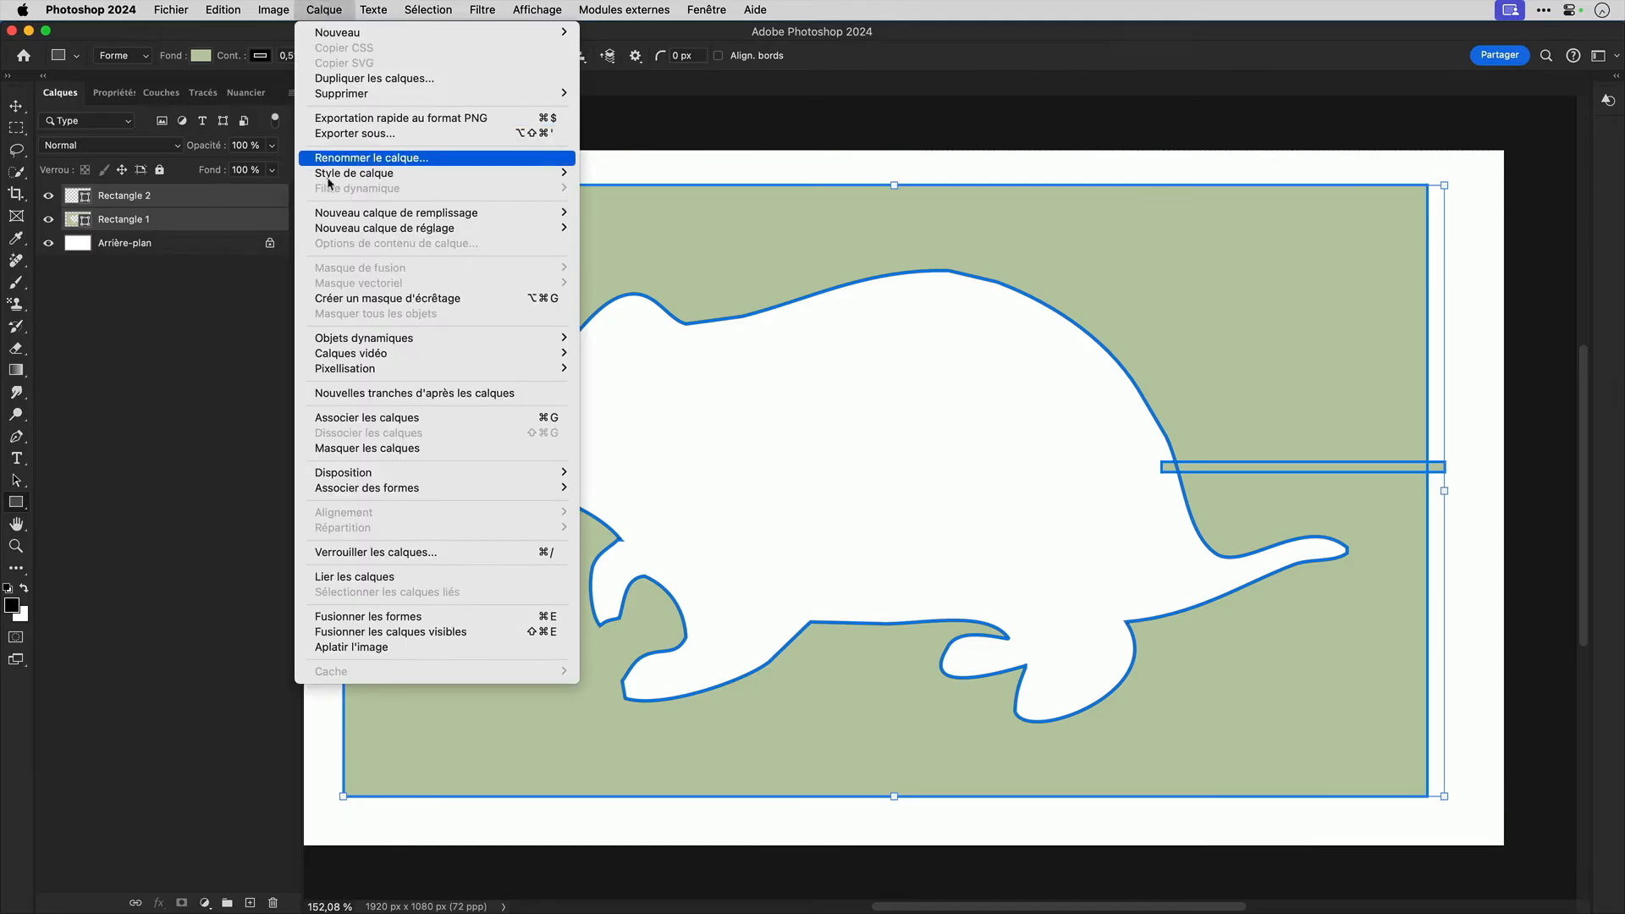
mouse_move(383, 489)
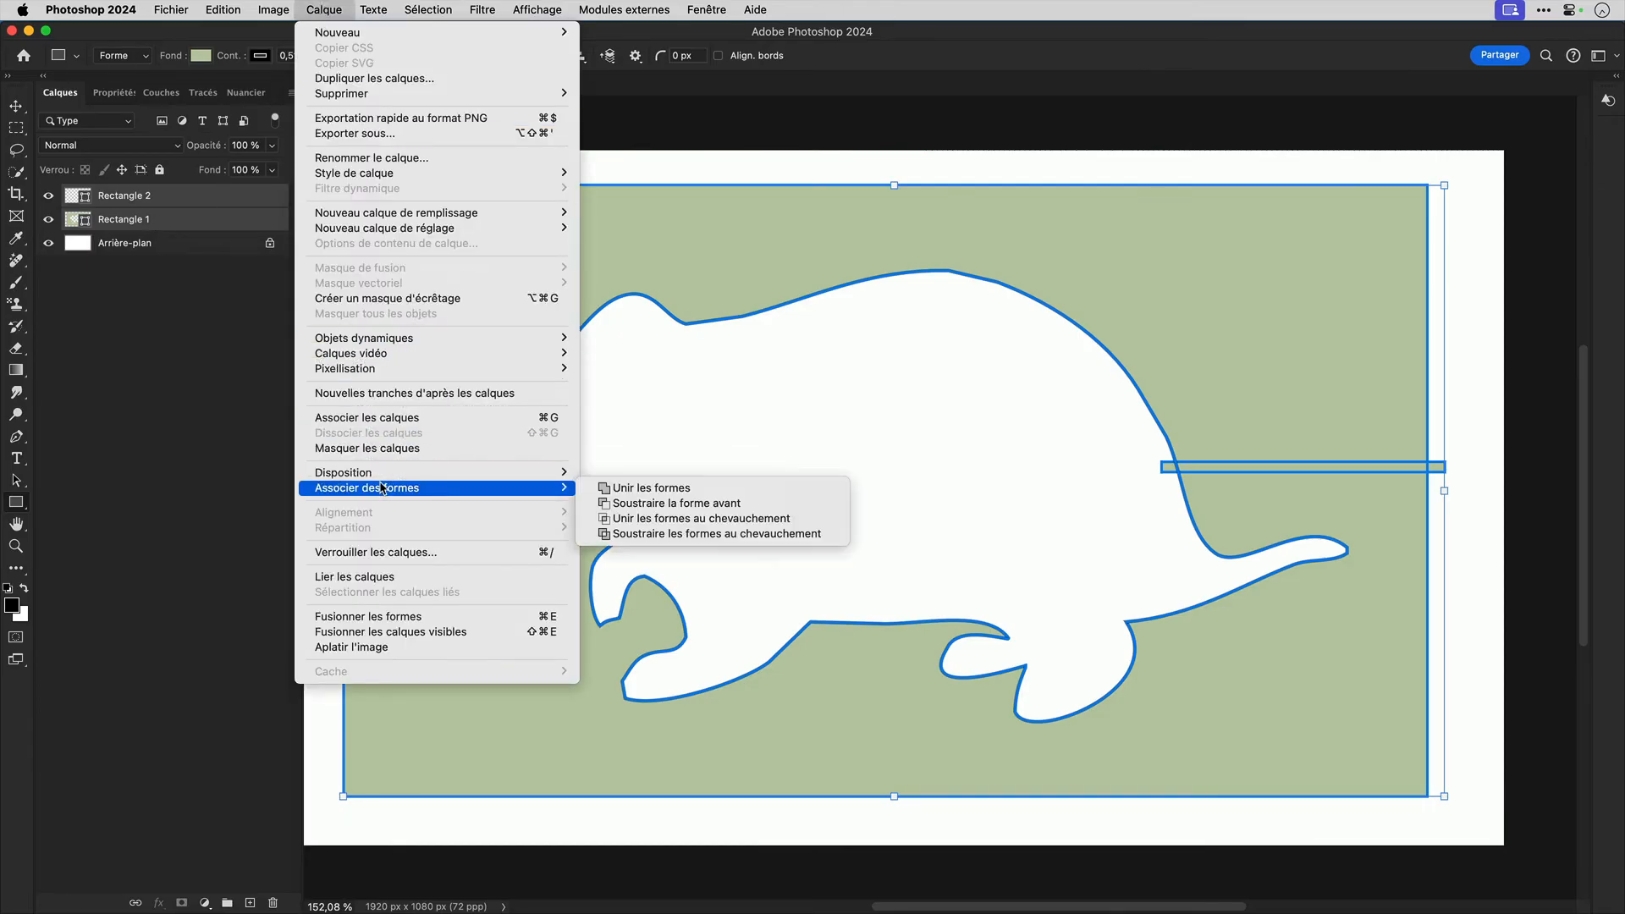
click(616, 504)
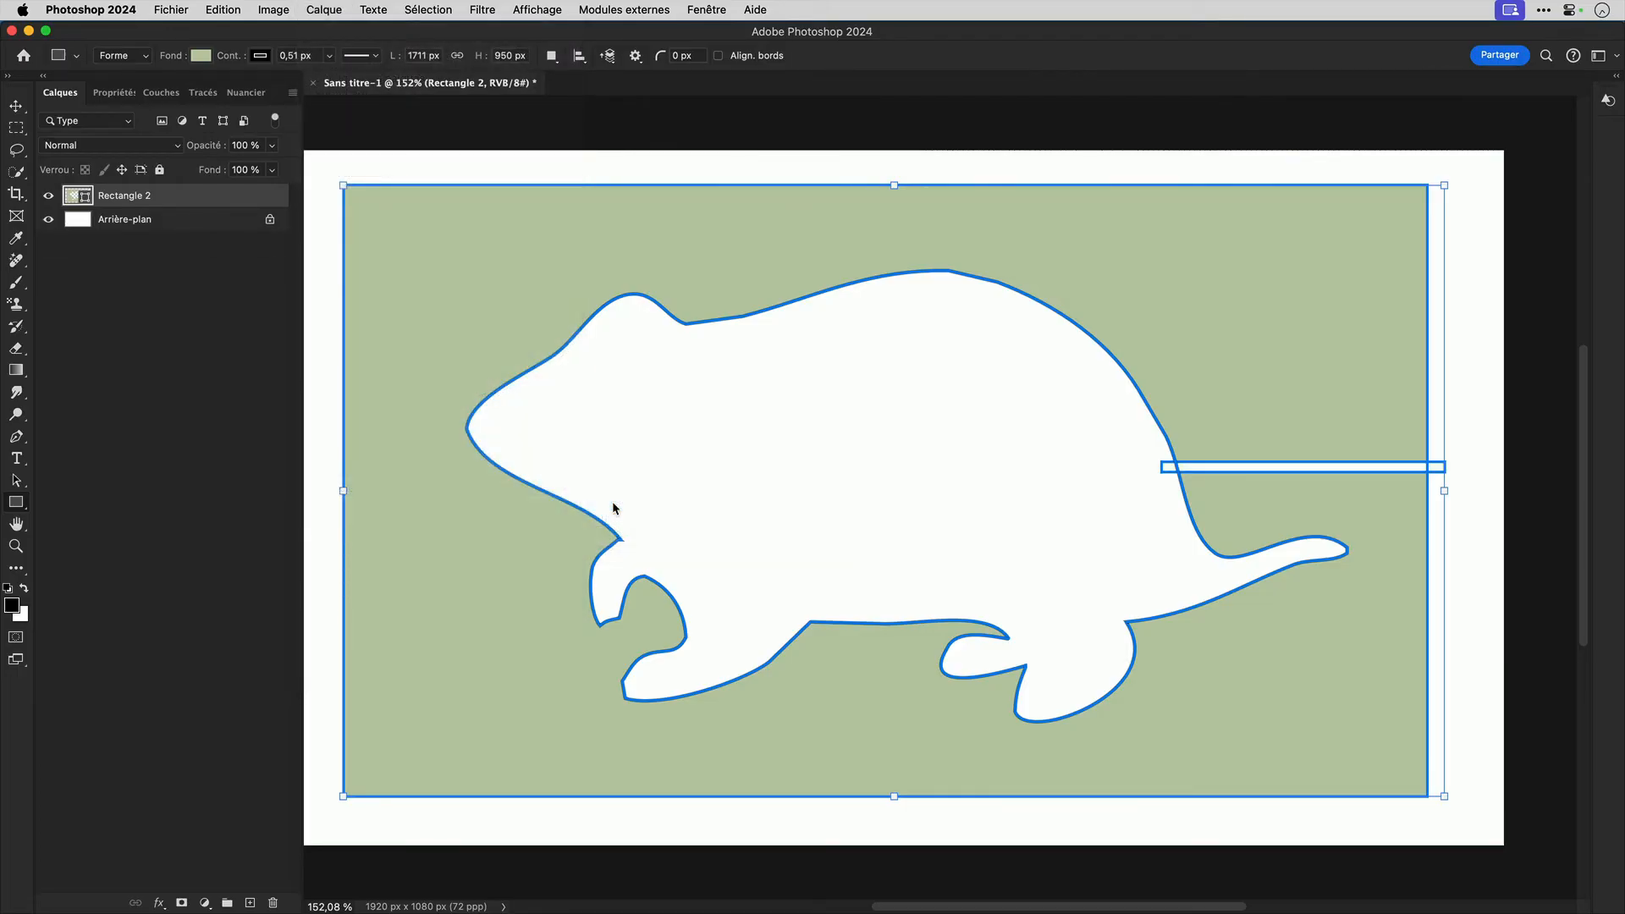
Fill the slotted green shape with repeated Lorem ipsum text wrapping around the animal silhouette, and hide the Rectangle 2 layer.
click(16, 460)
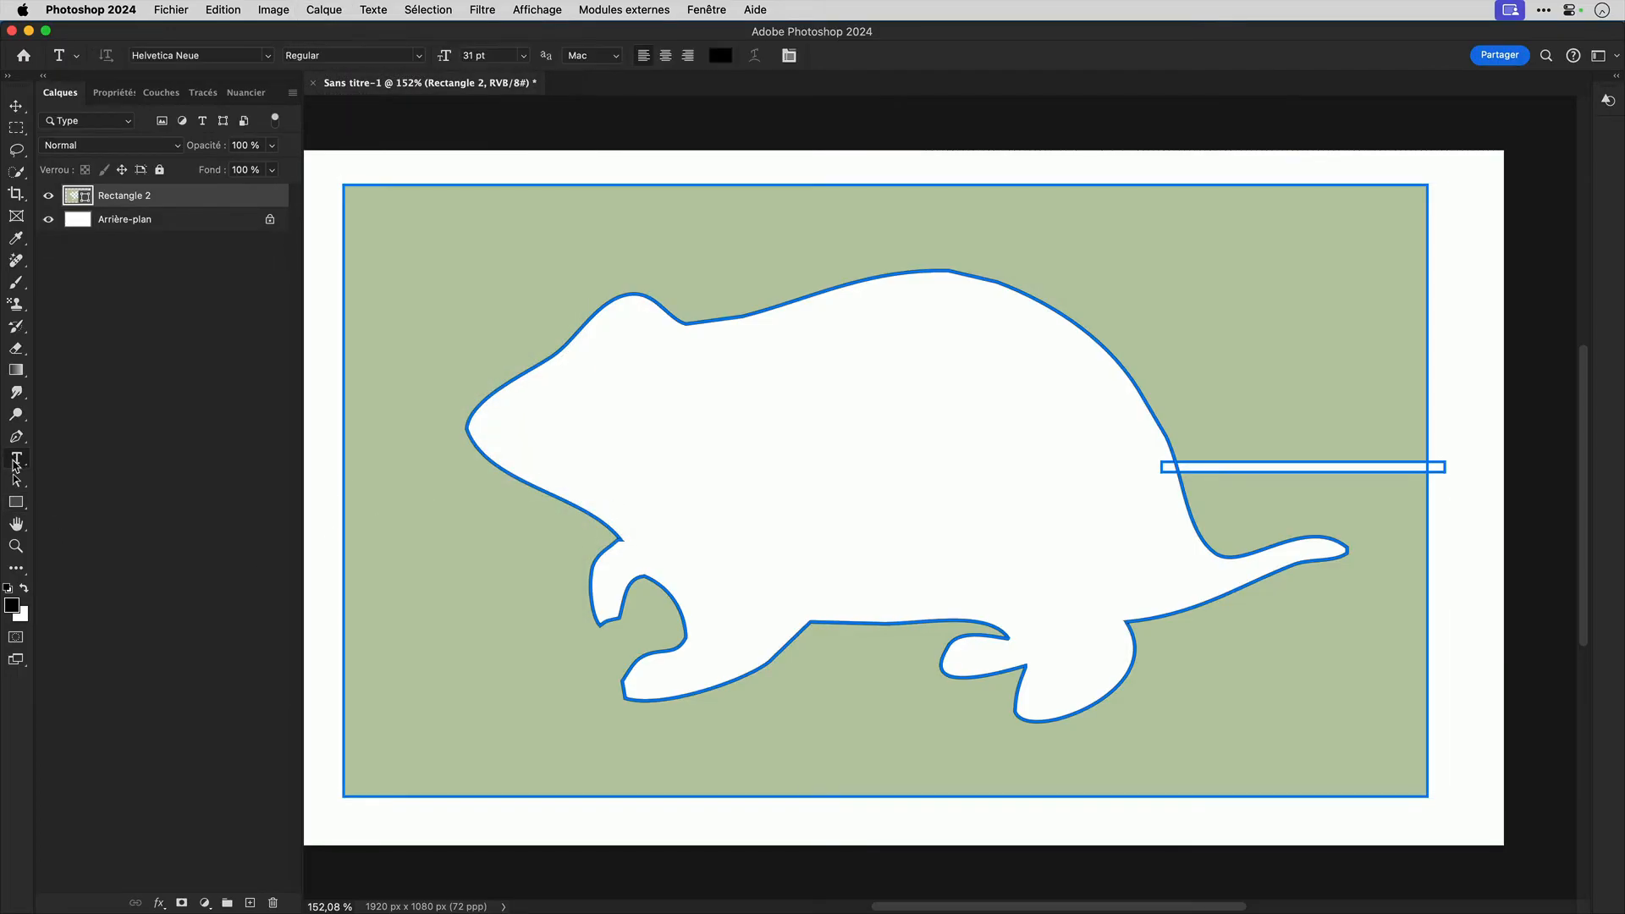
click(371, 205)
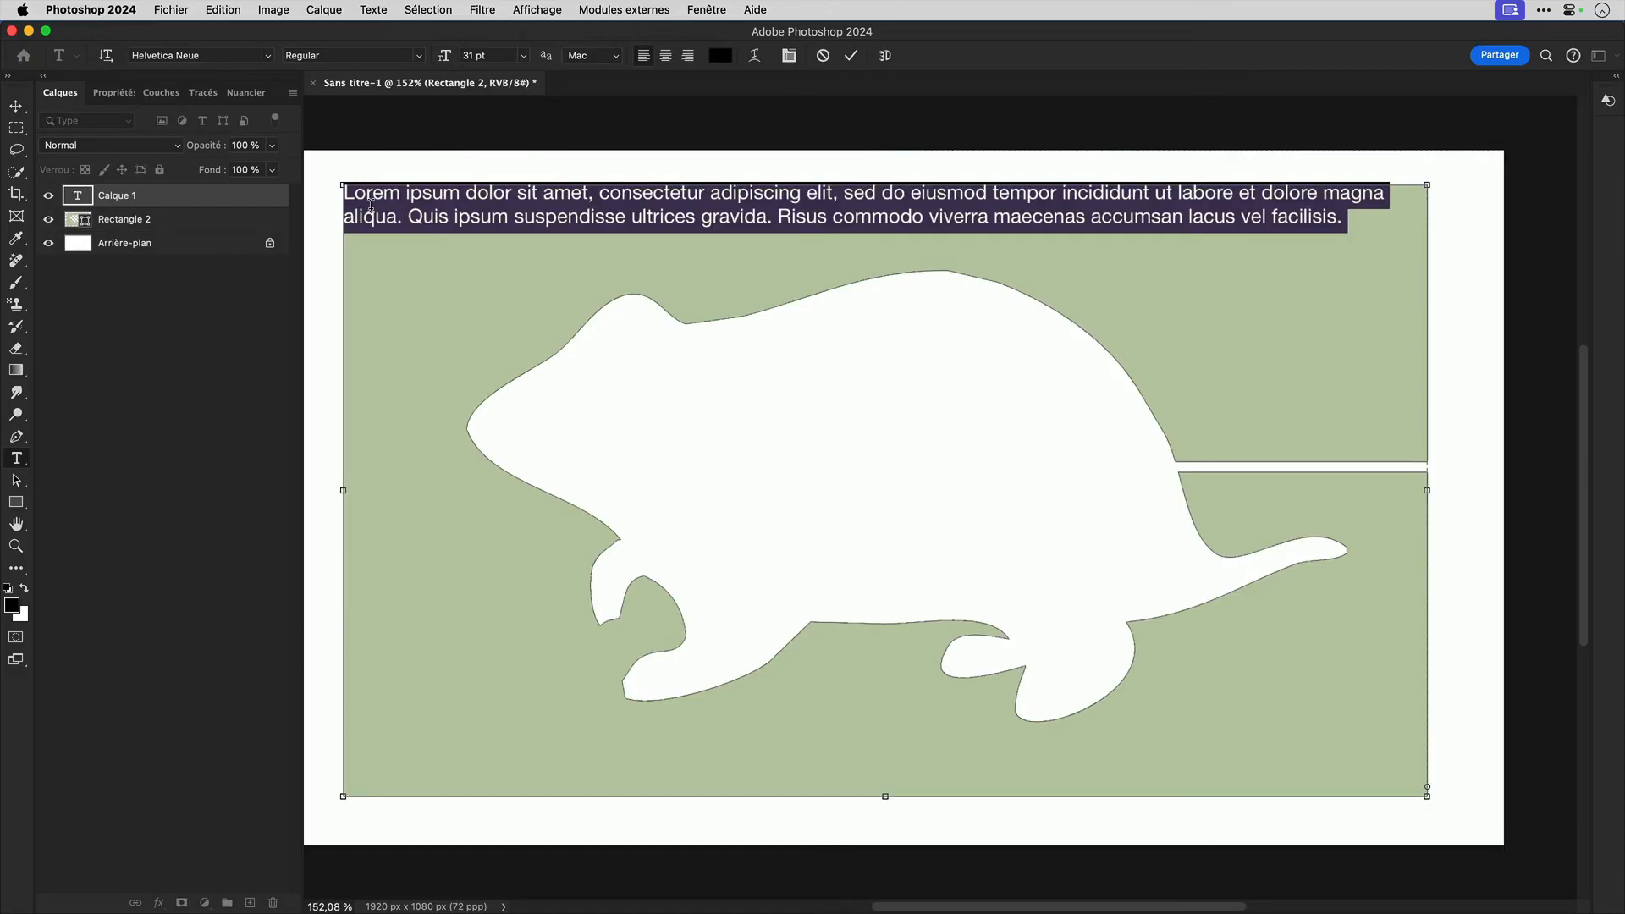
key(super+c)
key(super+v)
key(super+v)
key(super+v)
key(super+v)
key(super+v)
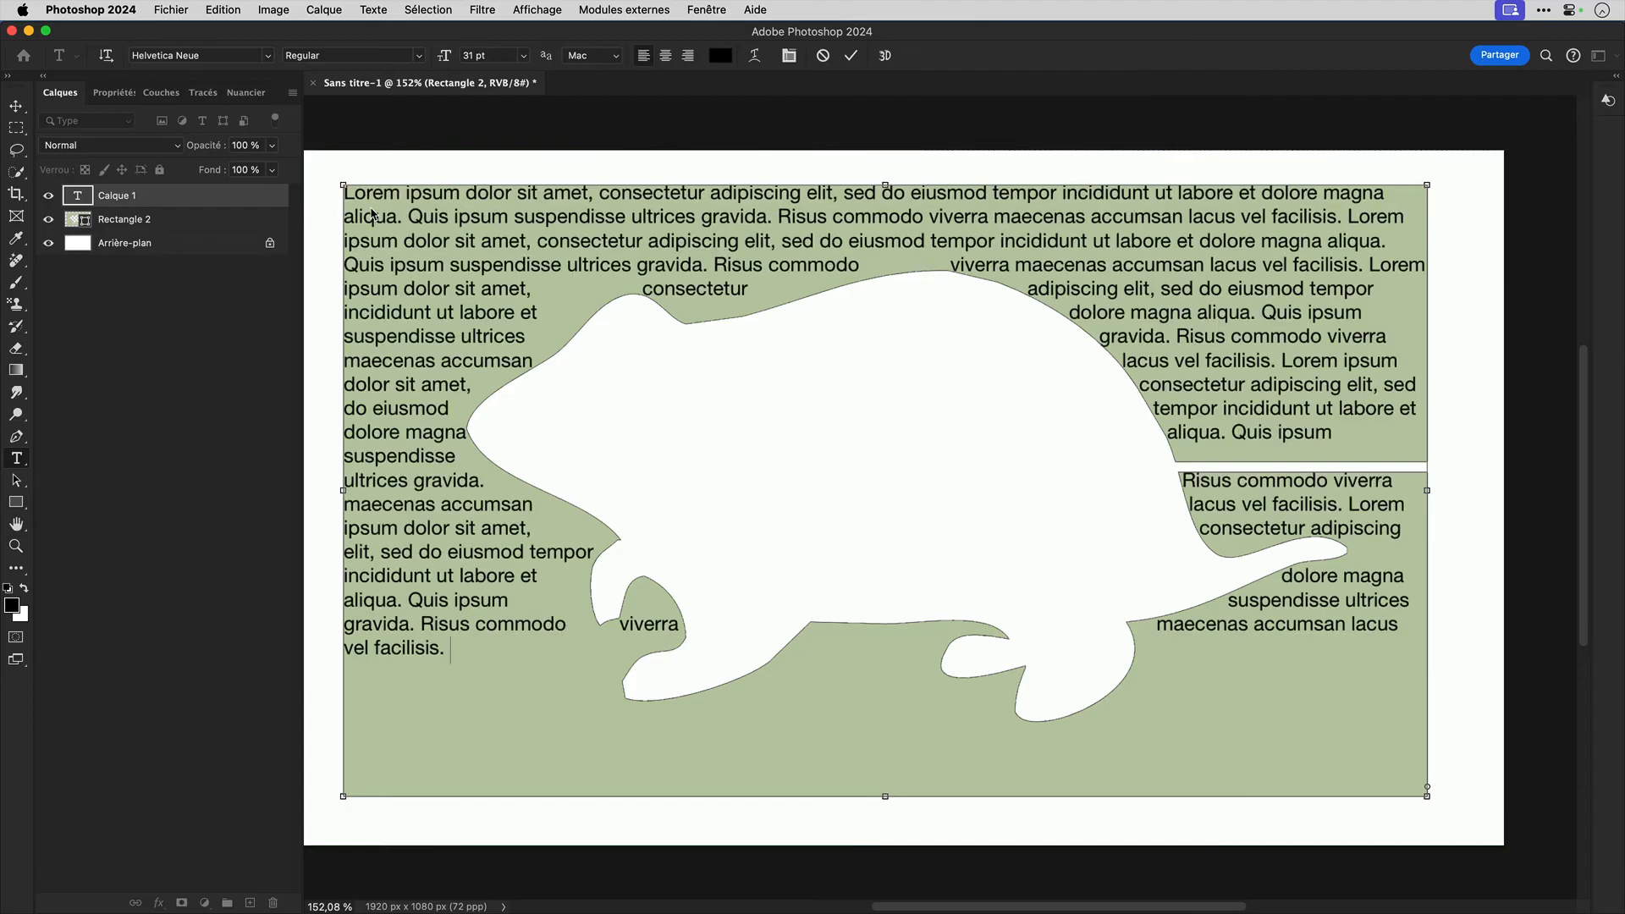
key(super+v)
key(super+v)
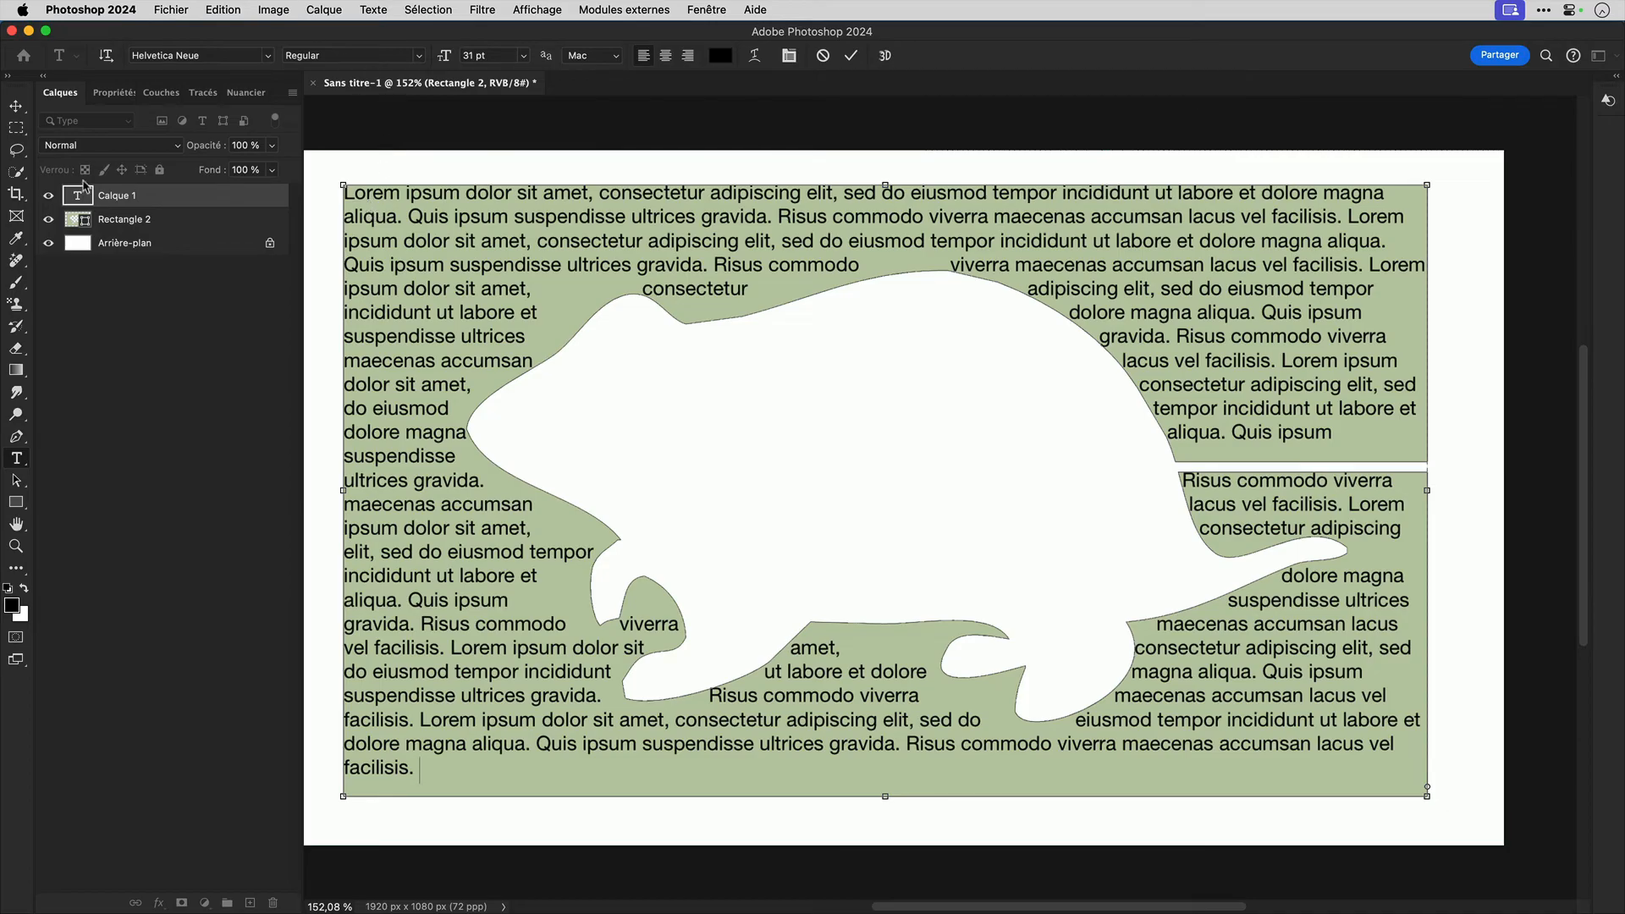
click(48, 220)
click(141, 292)
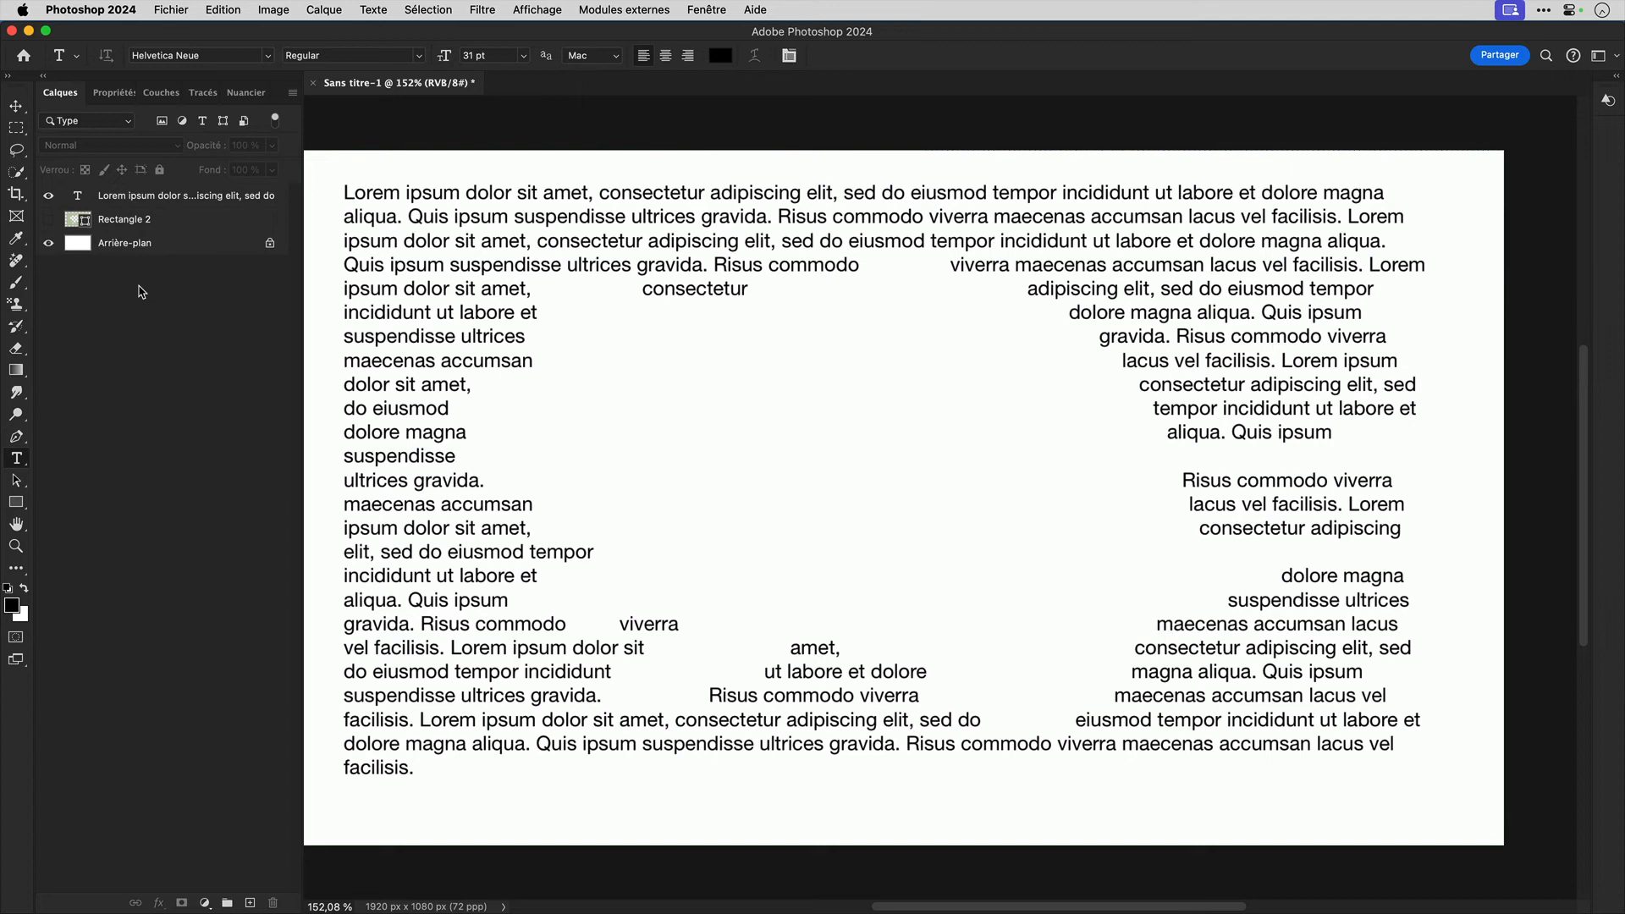
key(shift+super+2)
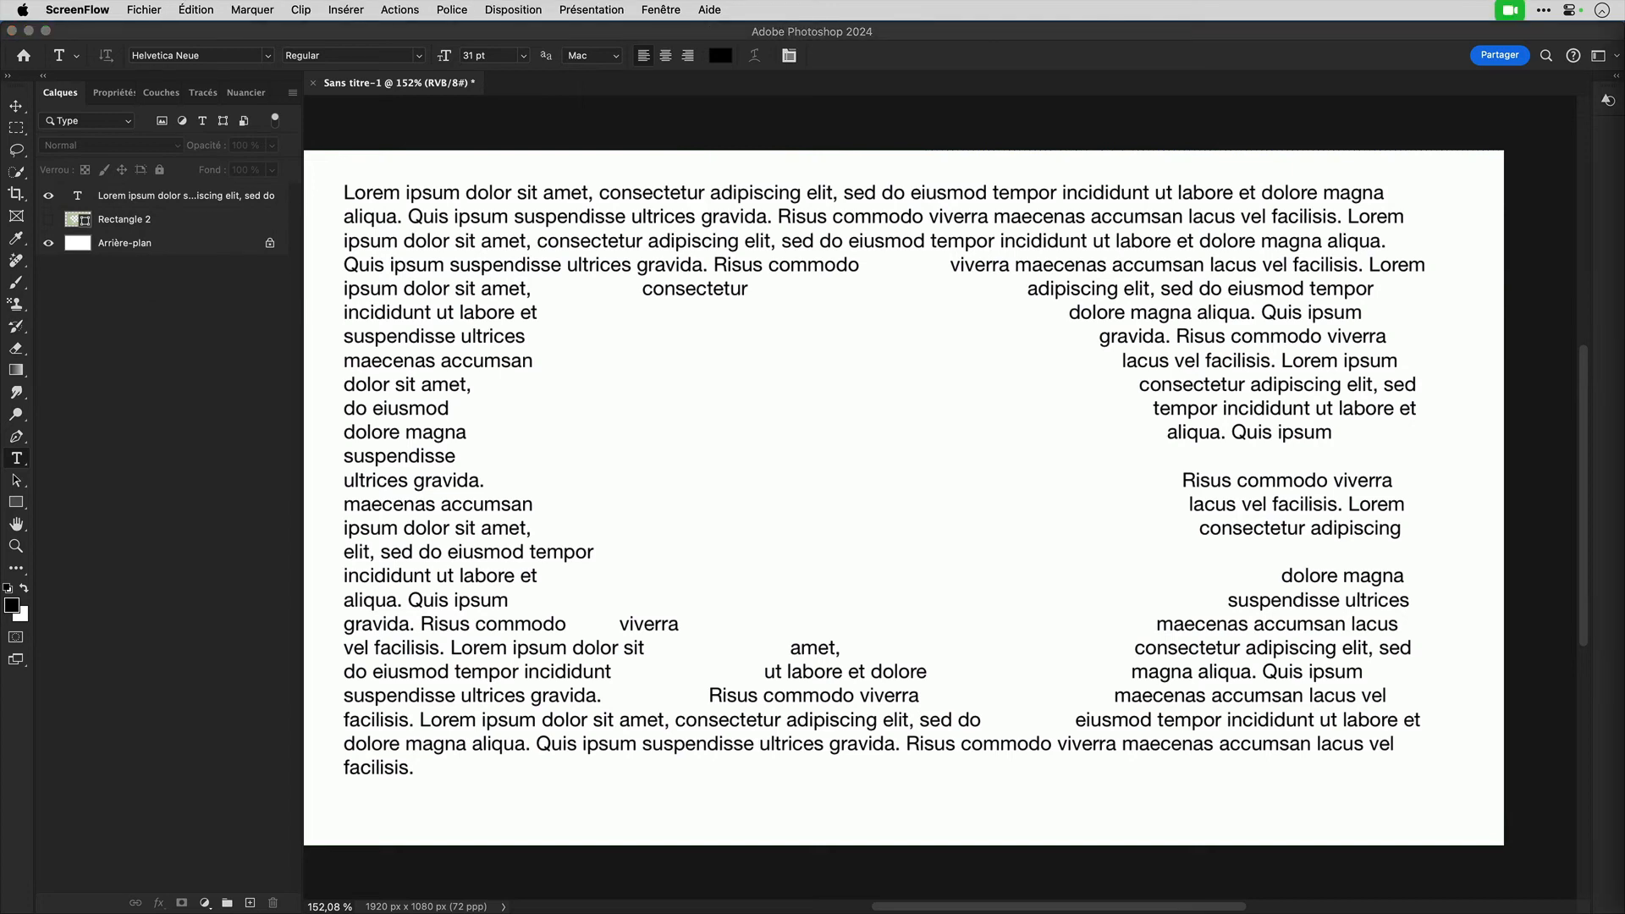